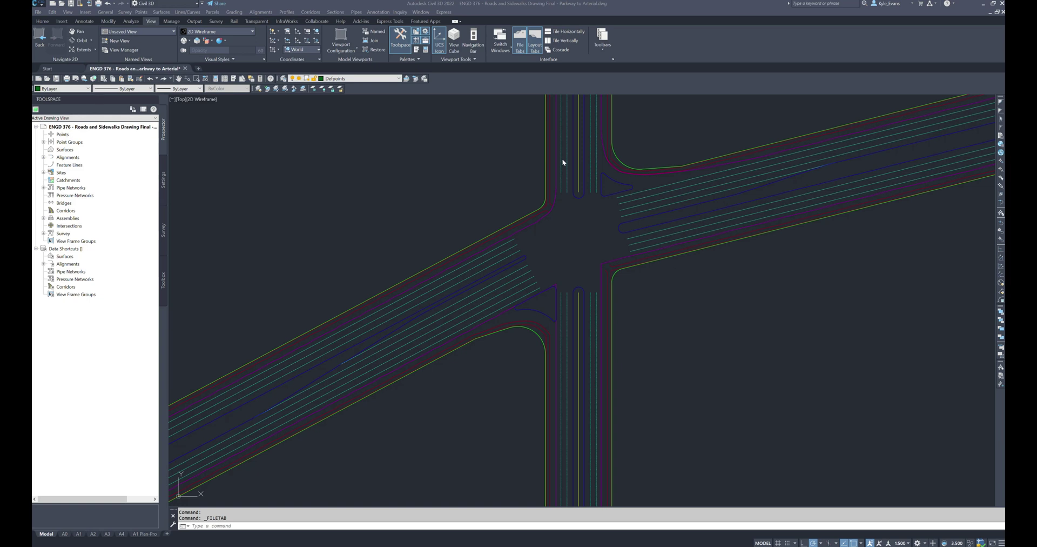
Step: Highlight the magenta lines meeting at the two lower corners of the intersection for inspection, and clear the selection
{"action": "left_click", "coordinate": [457, 96]}
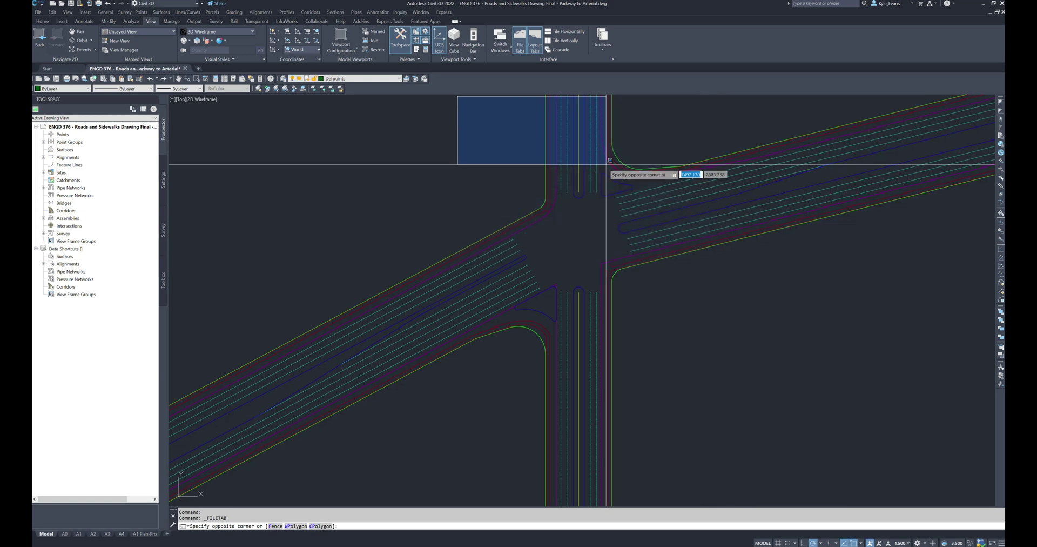
{"action": "left_click", "coordinate": [605, 163]}
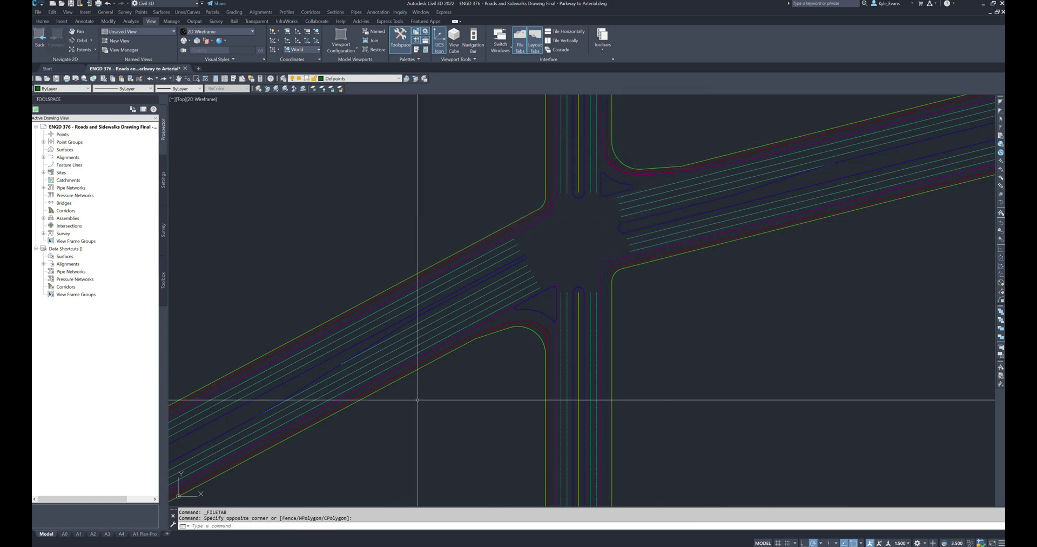
{"action": "left_click", "coordinate": [599, 263]}
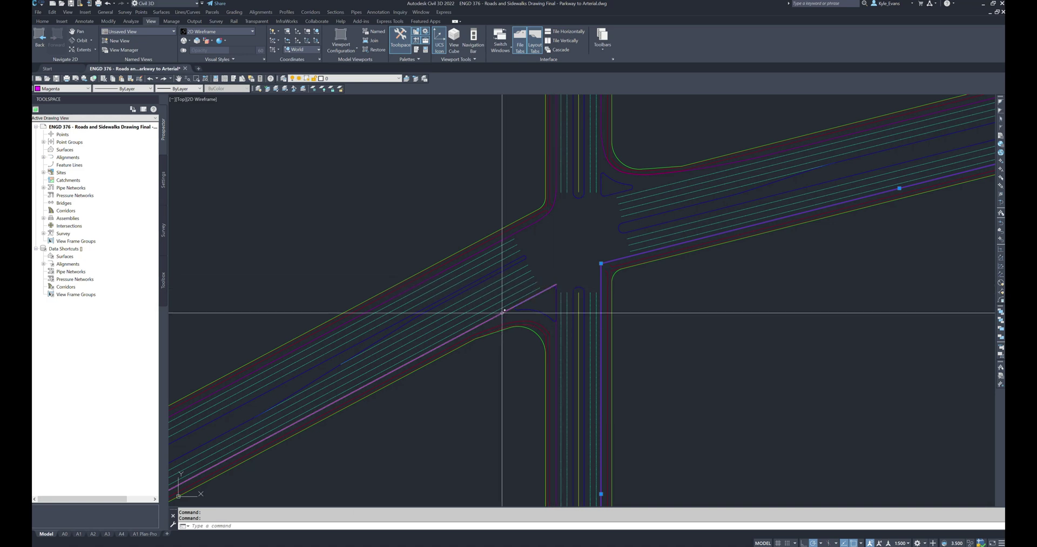
{"action": "left_click", "coordinate": [511, 309]}
{"action": "left_click", "coordinate": [557, 330]}
{"action": "key", "text": "Escape"}
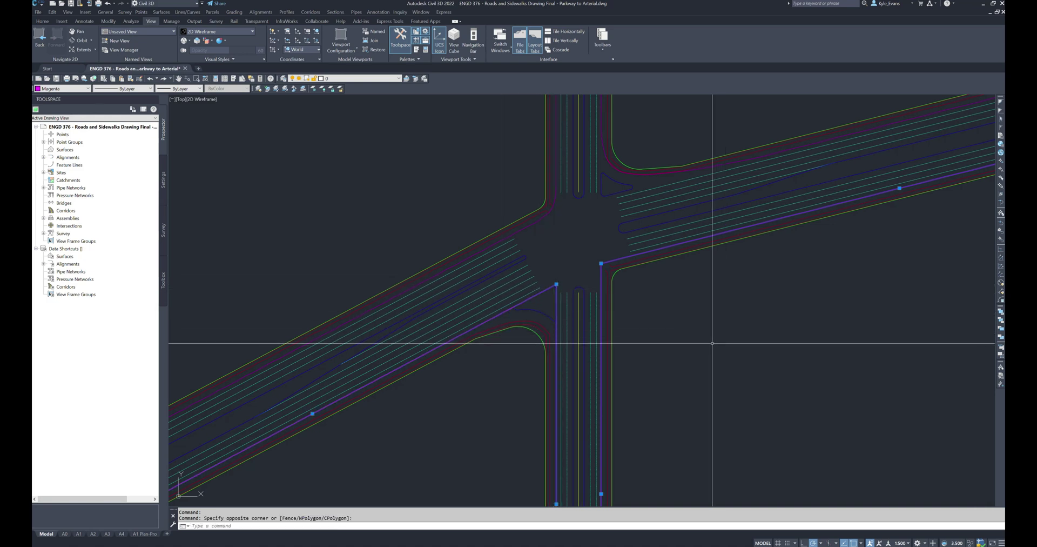
{"action": "key", "text": "Escape"}
{"action": "middle_click_drag", "start_coordinate": [668, 331], "coordinate": [658, 326]}
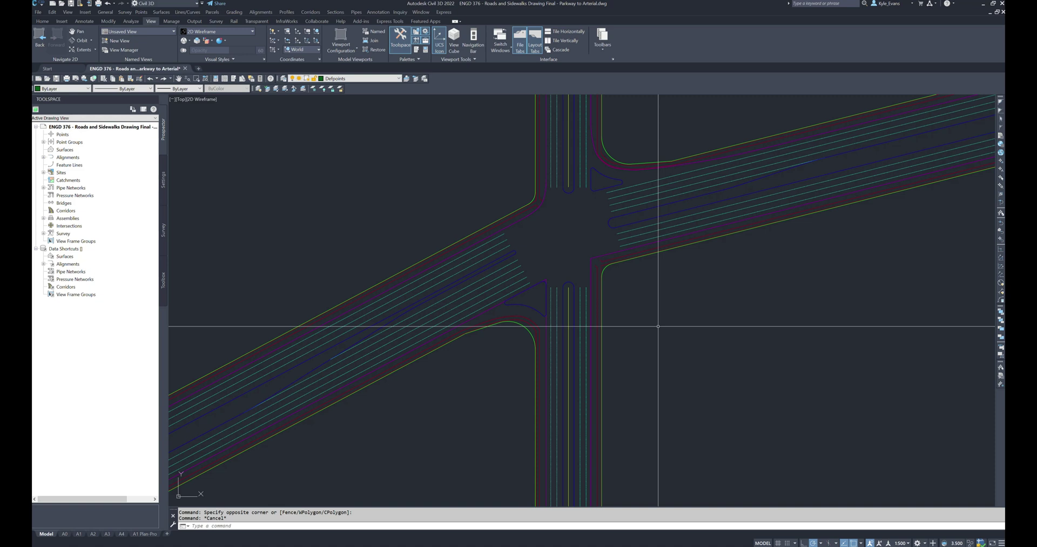
{"action": "middle_click_drag", "start_coordinate": [618, 243], "coordinate": [594, 278]}
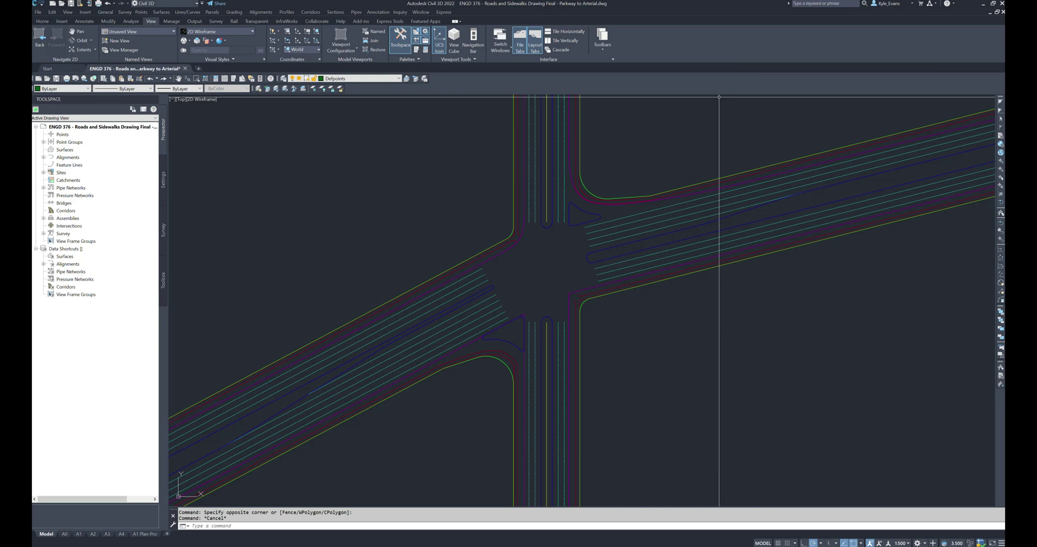
Step: Switch to the design guidelines PDF in Acrobat Reader and examine curves 4 and 5 at the Figure 13 corner without the island
{"action": "key", "text": "alt+Tab"}
{"action": "left_click_drag", "start_coordinate": [573, 65], "coordinate": [485, 36]}
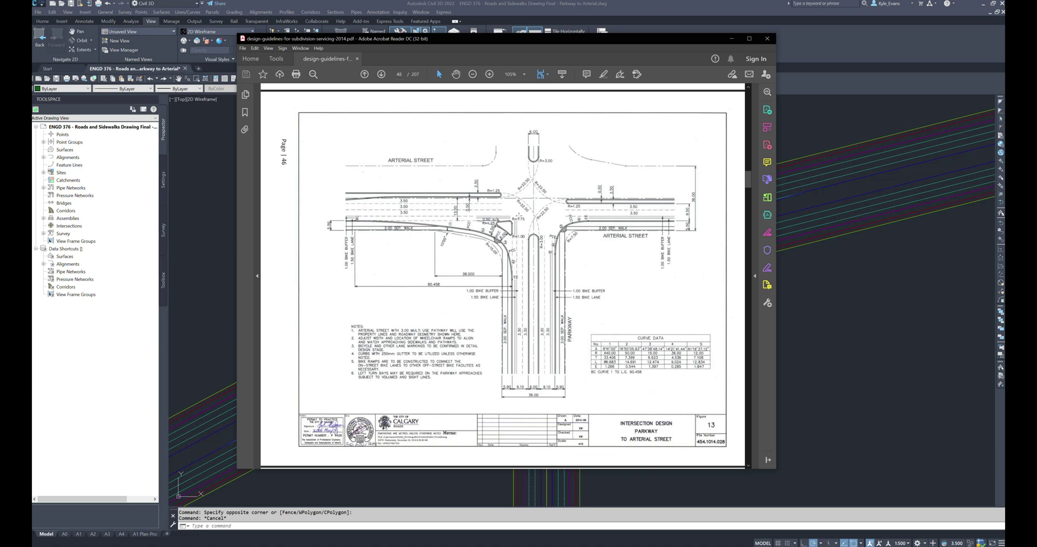
{"action": "scroll", "coordinate": [556, 224], "scroll_direction": "up", "scroll_amount": 5, "text": "ctrl"}
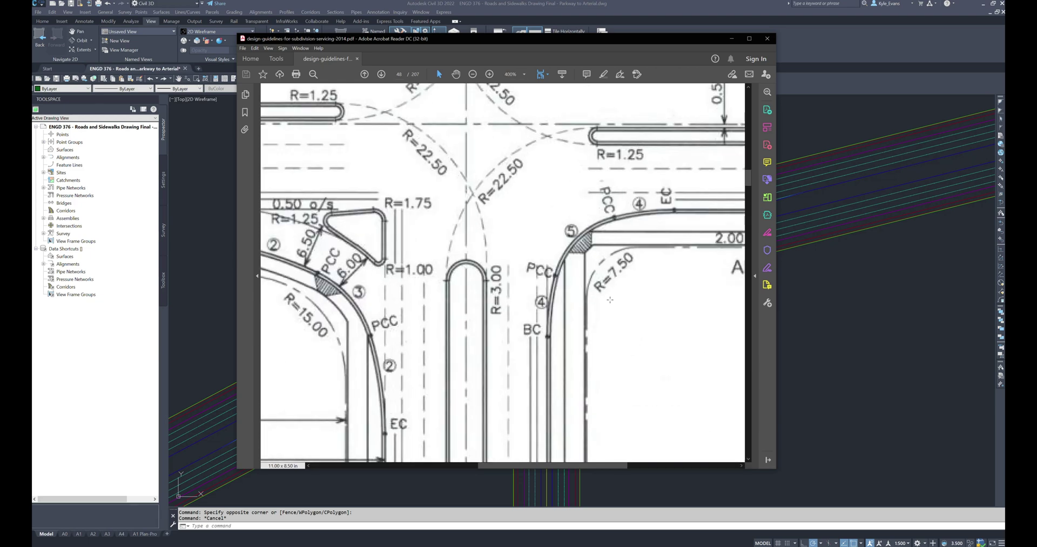
{"action": "scroll", "coordinate": [495, 274], "scroll_direction": "down", "scroll_amount": 2, "text": "ctrl"}
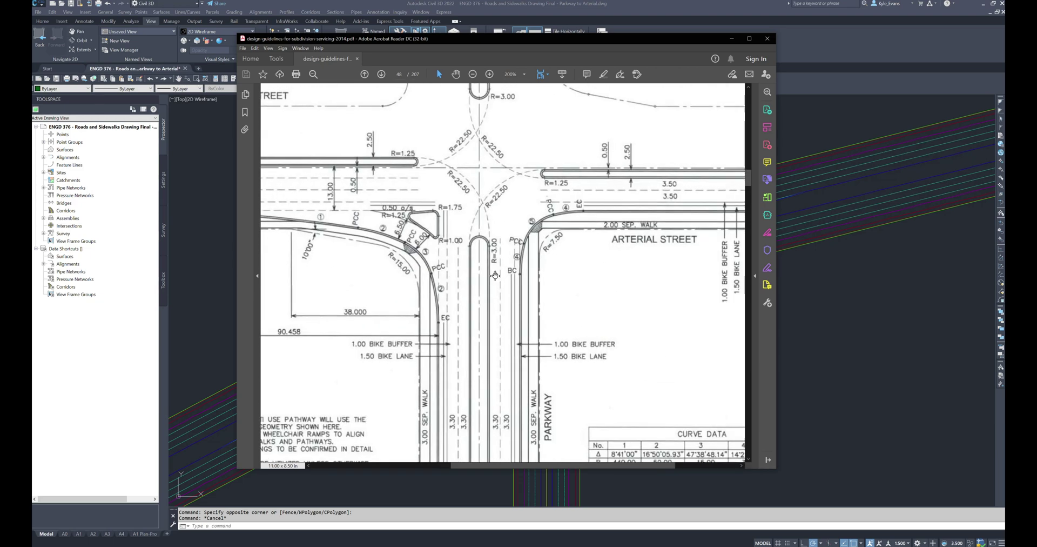
{"action": "left_click_drag", "start_coordinate": [556, 261], "coordinate": [610, 323]}
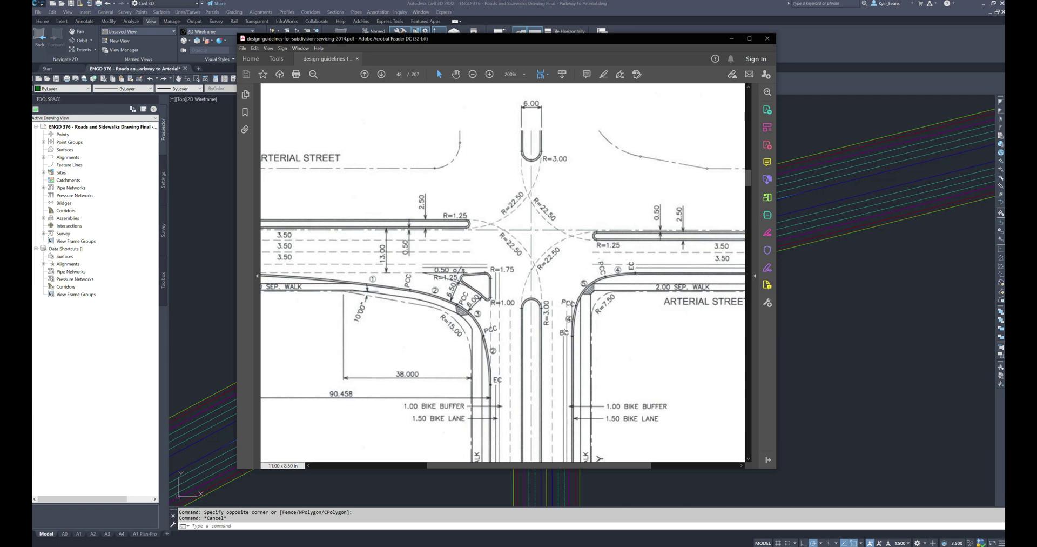
{"action": "left_click_drag", "start_coordinate": [560, 327], "coordinate": [581, 311]}
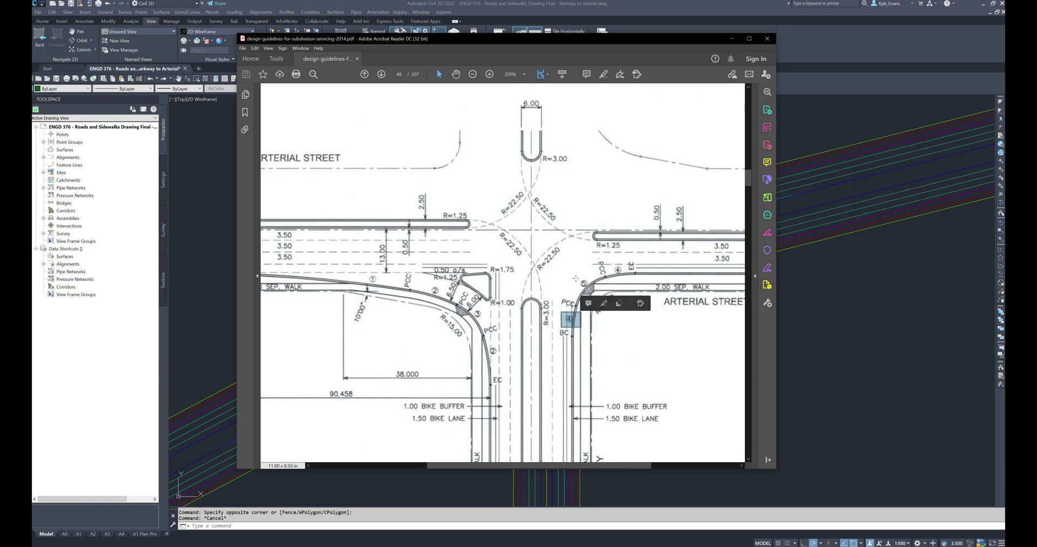
{"action": "left_click_drag", "start_coordinate": [576, 279], "coordinate": [620, 270]}
{"action": "left_click", "coordinate": [620, 270]}
{"action": "left_click", "coordinate": [610, 263]}
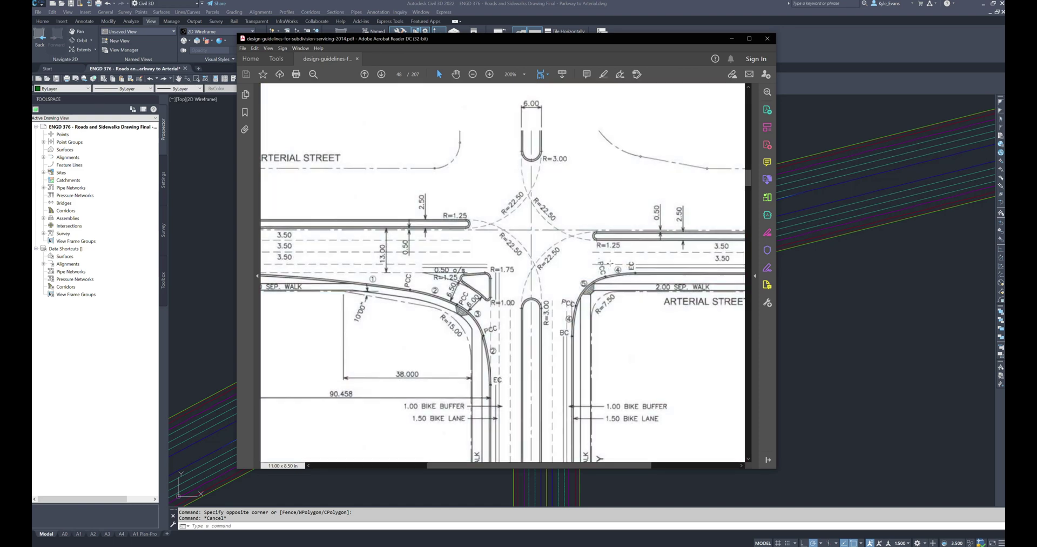
{"action": "left_click", "coordinate": [610, 263]}
{"action": "left_click", "coordinate": [609, 263]}
{"action": "left_click", "coordinate": [609, 263]}
Step: Read the Curve Data table in Figure 13 and compare it with the numbered curves at the Parkway and Arterial Street corner
{"action": "scroll", "coordinate": [621, 281], "scroll_direction": "down", "scroll_amount": 8}
{"action": "scroll", "coordinate": [639, 298], "scroll_direction": "right", "scroll_amount": 4}
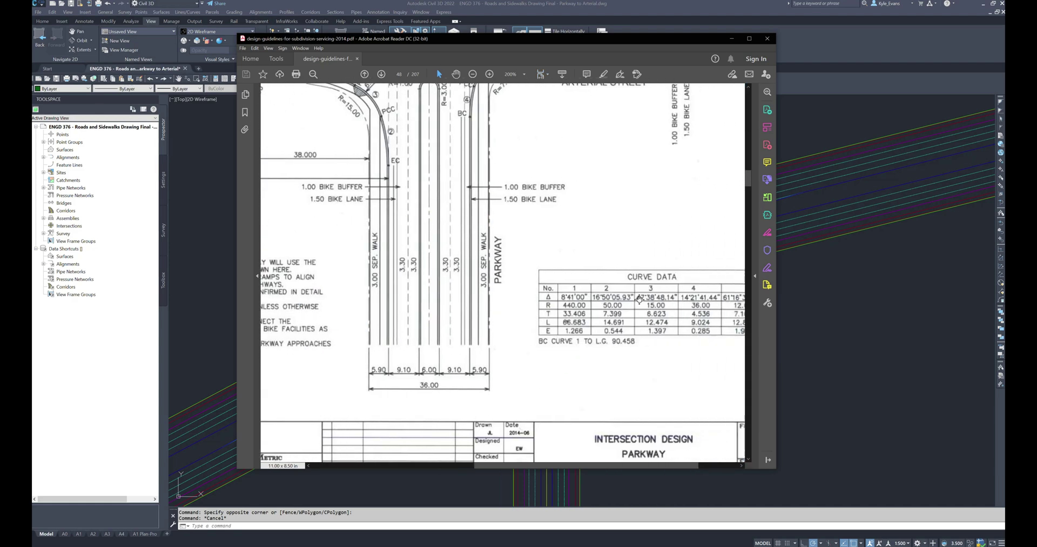
{"action": "scroll", "coordinate": [639, 299], "scroll_direction": "right", "scroll_amount": 3}
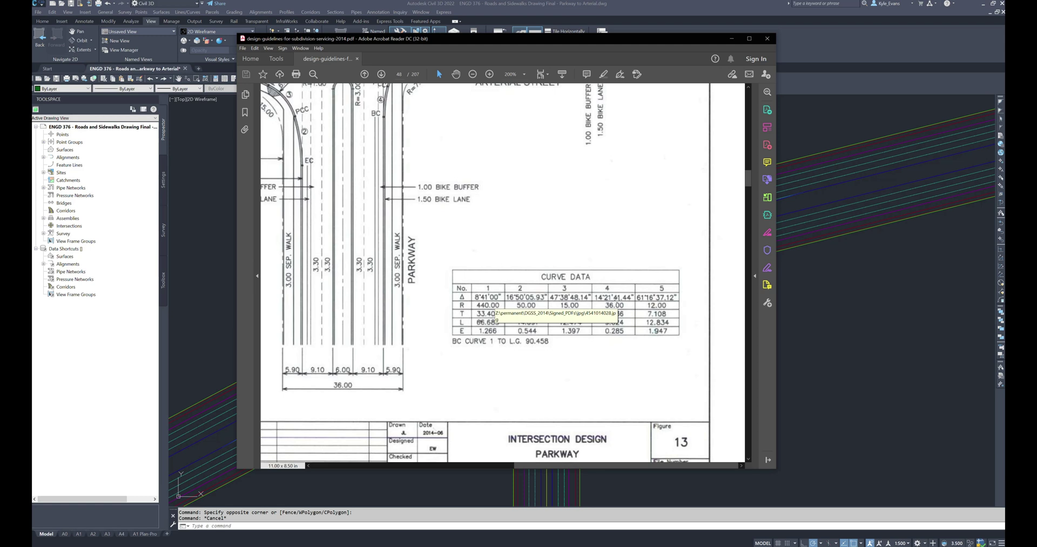
{"action": "scroll", "coordinate": [506, 214], "scroll_direction": "up", "scroll_amount": 2}
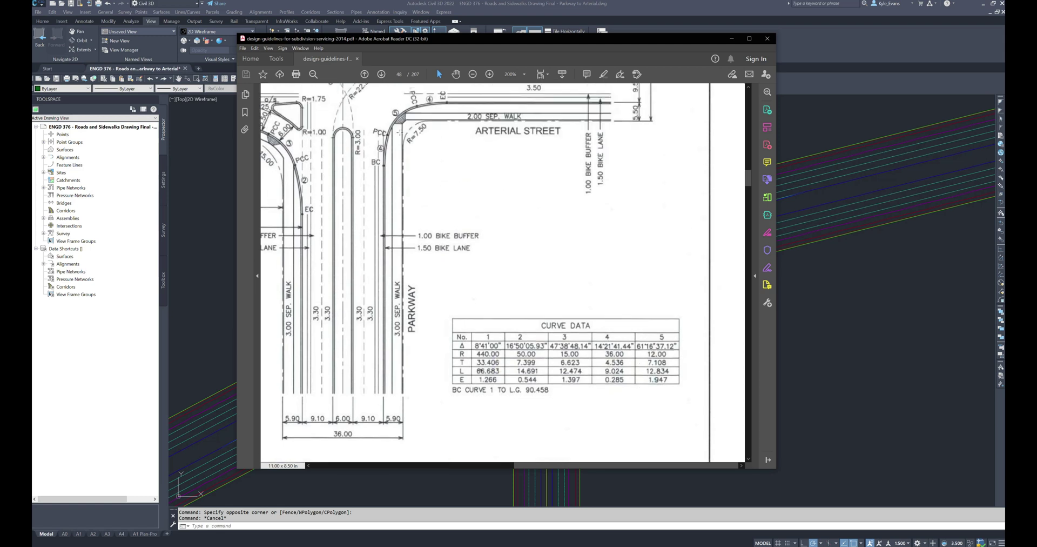
{"action": "scroll", "coordinate": [506, 279], "scroll_direction": "down", "scroll_amount": 1}
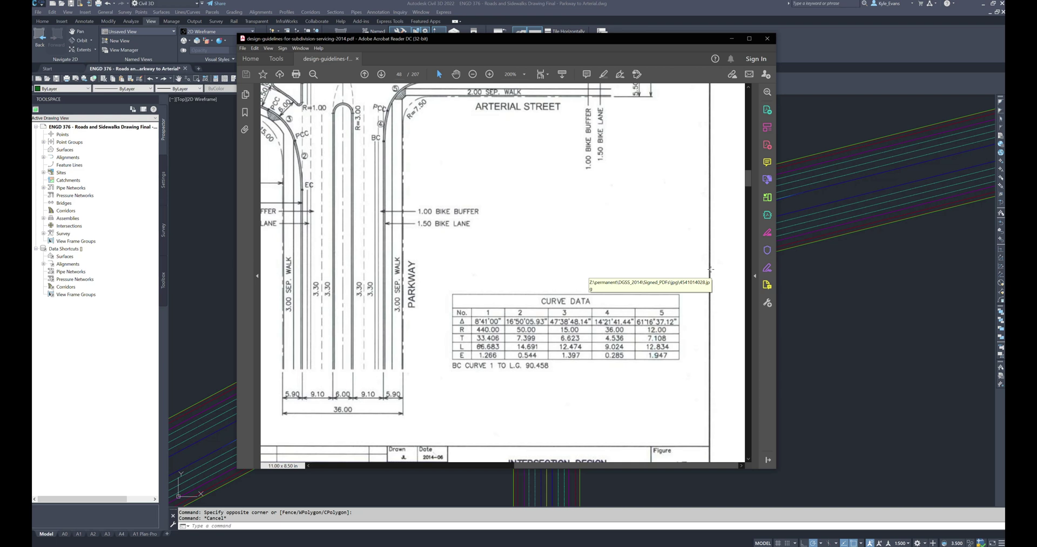
{"action": "scroll", "coordinate": [630, 359], "scroll_direction": "up", "scroll_amount": 2}
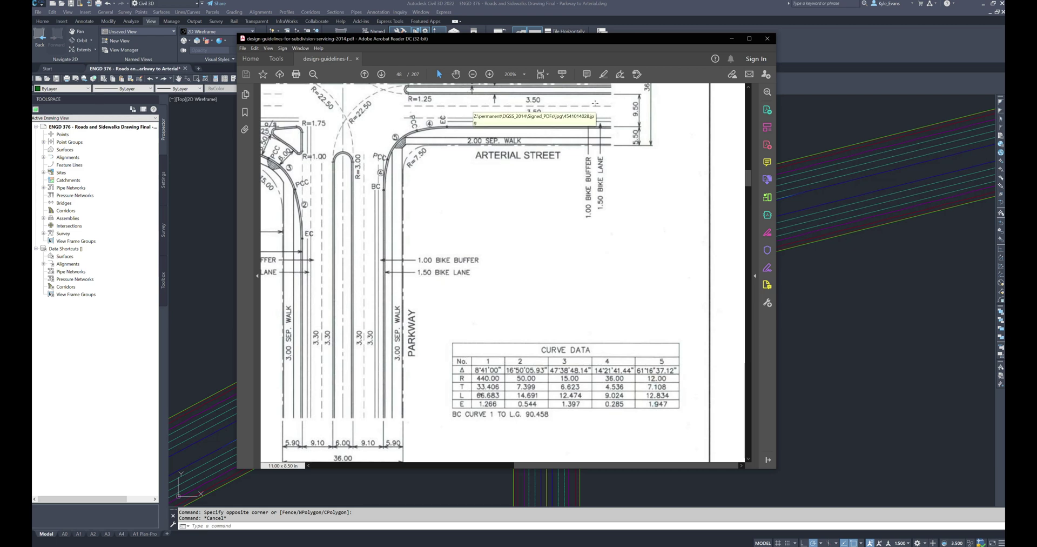
{"action": "scroll", "coordinate": [595, 103], "scroll_direction": "left", "scroll_amount": 5}
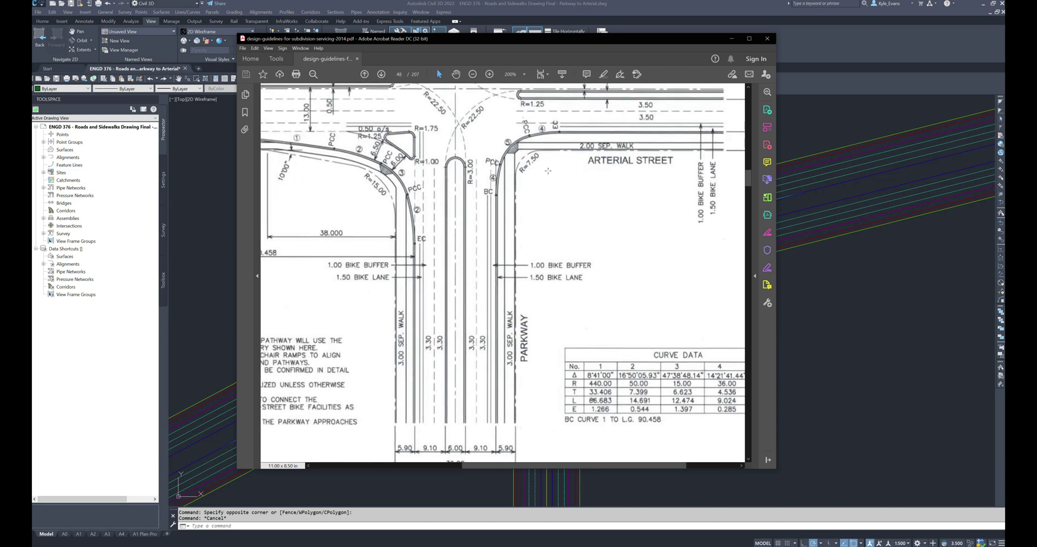
Step: Examine curves 1, 2 and 3 along the right-turn island corner and check them against the Curve Data table
{"action": "mouse_move", "coordinate": [490, 130]}
{"action": "left_mouse_down"}
{"action": "mouse_move", "coordinate": [523, 150]}
{"action": "mouse_move", "coordinate": [599, 158]}
{"action": "mouse_move", "coordinate": [626, 183]}
{"action": "left_mouse_up"}
{"action": "left_click", "coordinate": [552, 140]}
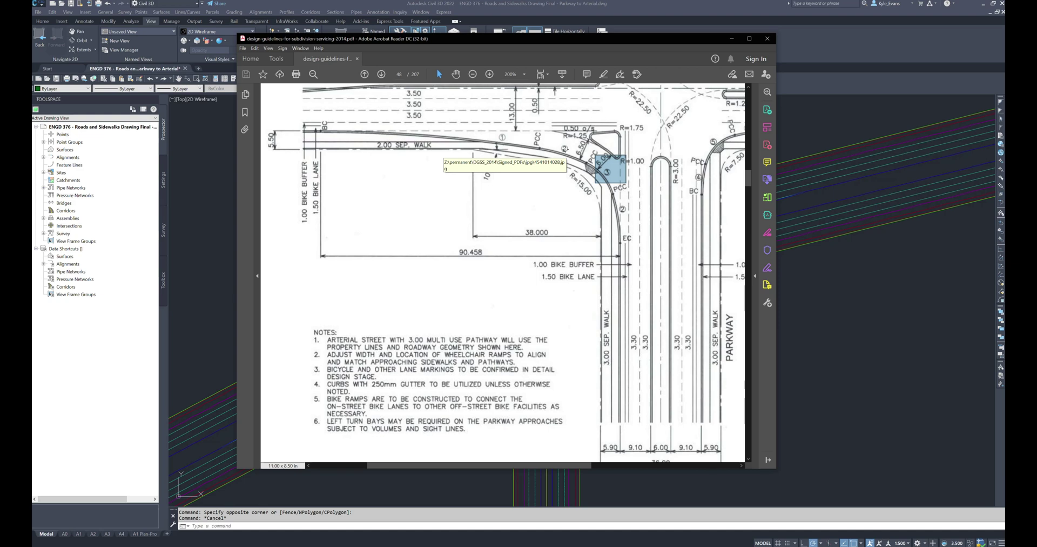
{"action": "left_click", "coordinate": [504, 140]}
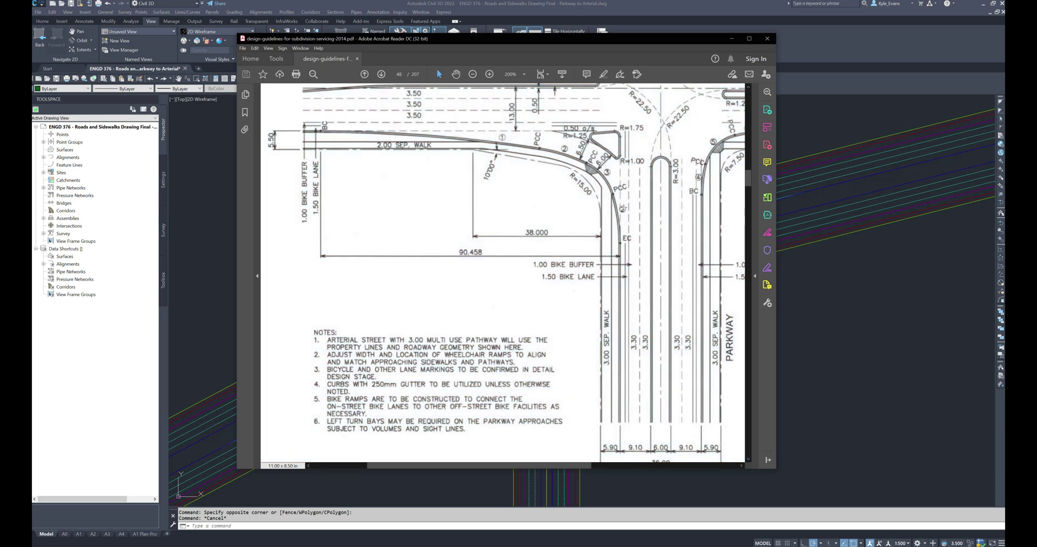
{"action": "scroll", "coordinate": [594, 222], "scroll_direction": "down", "scroll_amount": 2}
{"action": "scroll", "coordinate": [572, 227], "scroll_direction": "up", "scroll_amount": 2}
{"action": "left_click_drag", "start_coordinate": [559, 223], "coordinate": [263, 183]}
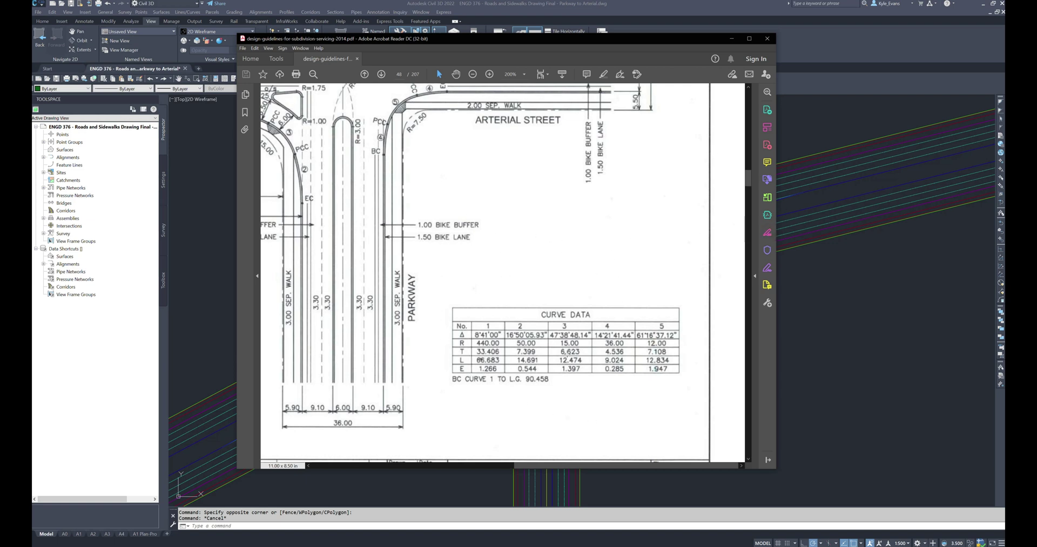
Step: Restore and resize the Civil 3D window to leave room beside it, and place the PDF so its curve data stays visible
{"action": "left_click", "coordinate": [994, 5]}
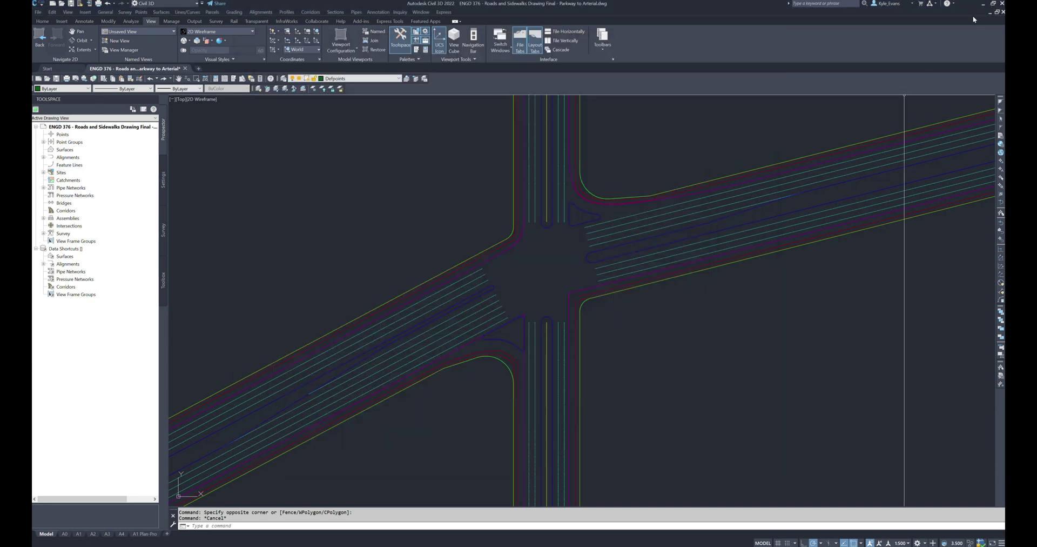
{"action": "left_click", "coordinate": [993, 5]}
{"action": "mouse_move", "coordinate": [799, 48]}
{"action": "left_mouse_down"}
{"action": "mouse_move", "coordinate": [799, 32]}
{"action": "mouse_move", "coordinate": [606, 2]}
{"action": "left_mouse_up"}
{"action": "scroll", "coordinate": [678, 279], "scroll_direction": "up", "scroll_amount": 2}
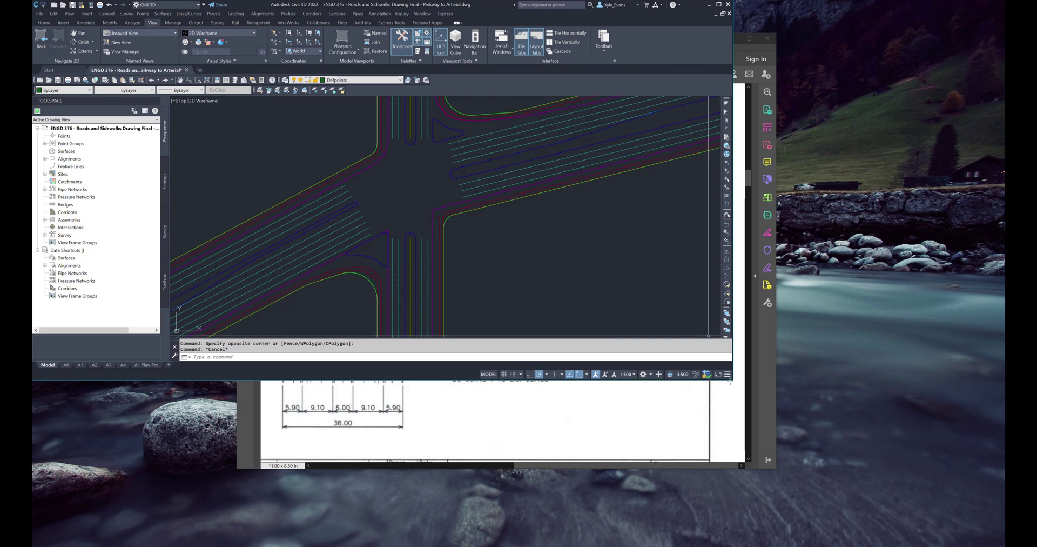
{"action": "left_click_drag", "start_coordinate": [732, 380], "coordinate": [810, 543]}
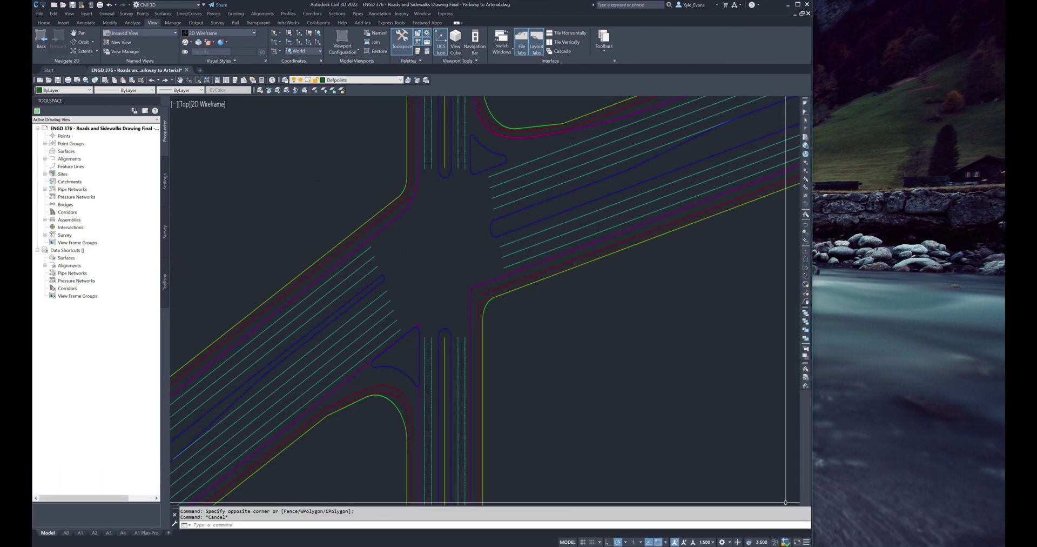
{"action": "scroll", "coordinate": [451, 243], "scroll_direction": "down", "scroll_amount": 1}
{"action": "key", "text": "alt+Tab"}
{"action": "mouse_move", "coordinate": [537, 41]}
{"action": "left_mouse_down"}
{"action": "mouse_move", "coordinate": [548, 52]}
{"action": "mouse_move", "coordinate": [861, 49]}
{"action": "left_mouse_up"}
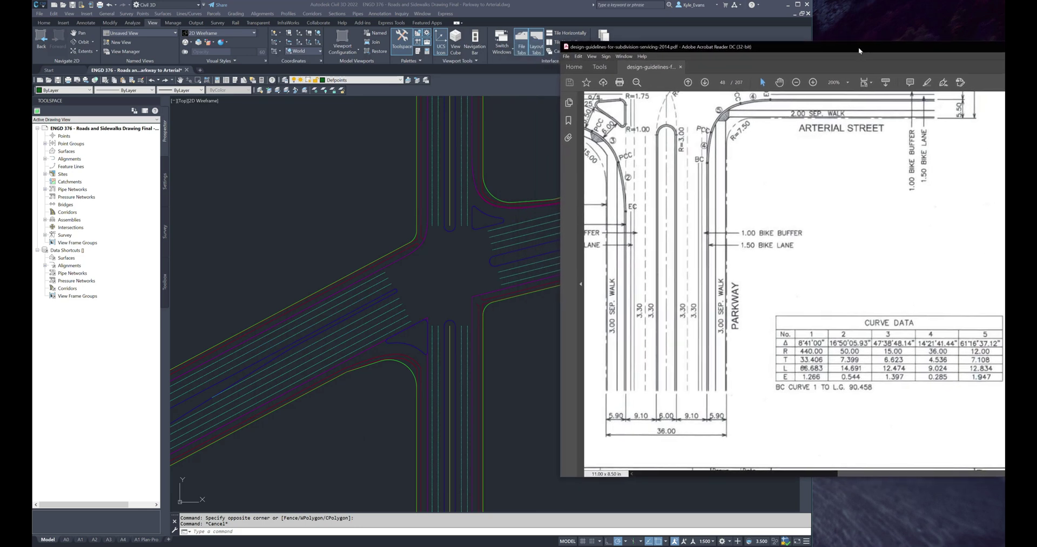
Step: Display the properties of the two magenta lines meeting at the intersection's lower-right corner, and deselect them
{"action": "left_click", "coordinate": [500, 344]}
{"action": "scroll", "coordinate": [427, 275], "scroll_direction": "up", "scroll_amount": 5}
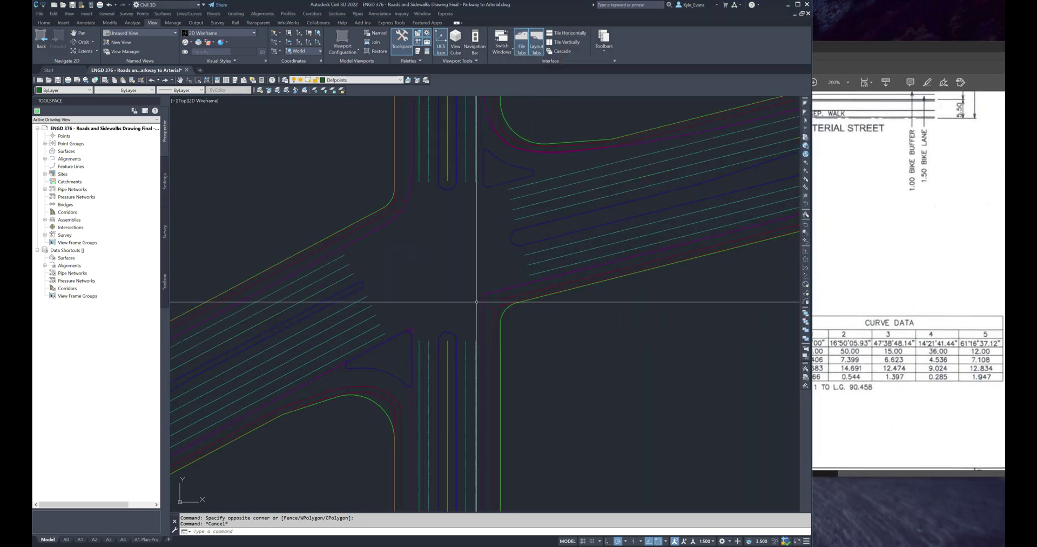
{"action": "middle_click_drag", "start_coordinate": [530, 305], "coordinate": [466, 316]}
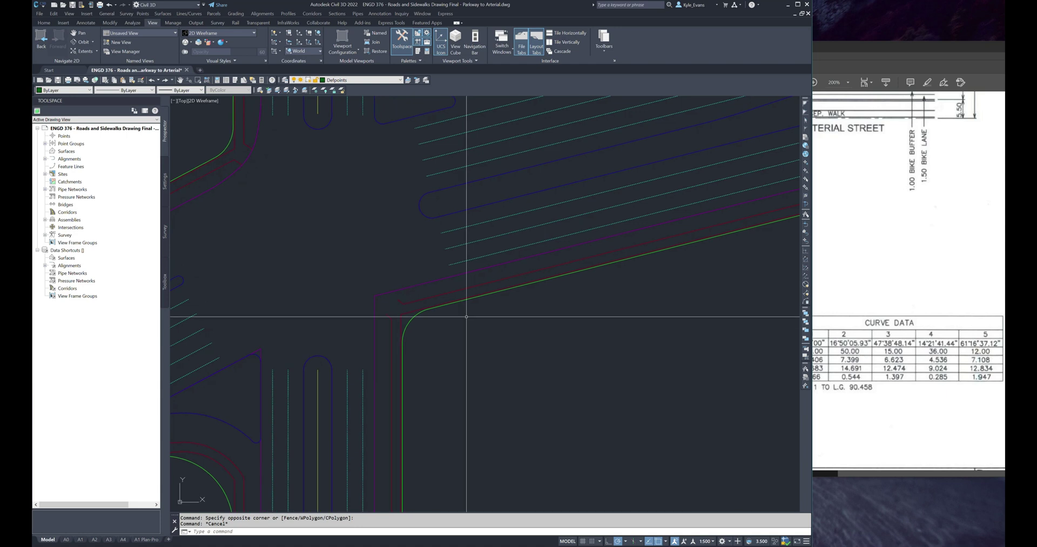
{"action": "left_click", "coordinate": [377, 299]}
{"action": "left_click", "coordinate": [340, 250]}
{"action": "right_click", "coordinate": [341, 249]}
{"action": "left_click", "coordinate": [366, 307]}
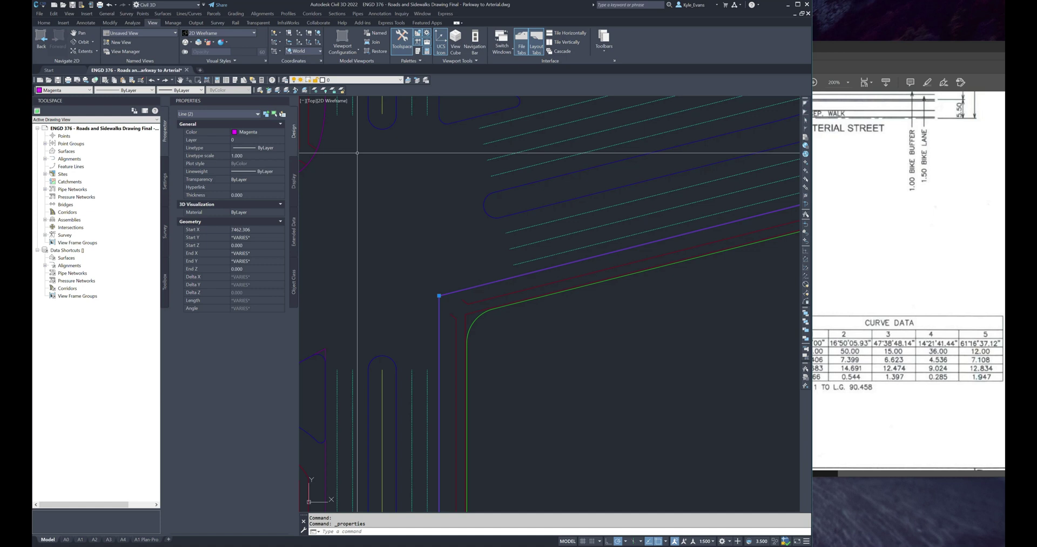
{"action": "middle_click_drag", "start_coordinate": [439, 295], "coordinate": [474, 303]}
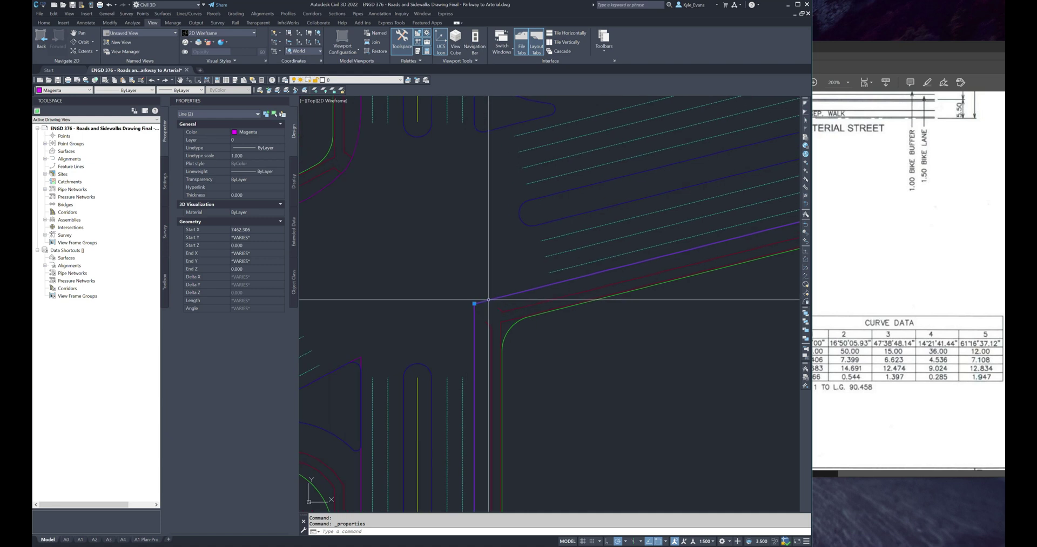
{"action": "key", "text": "Escape"}
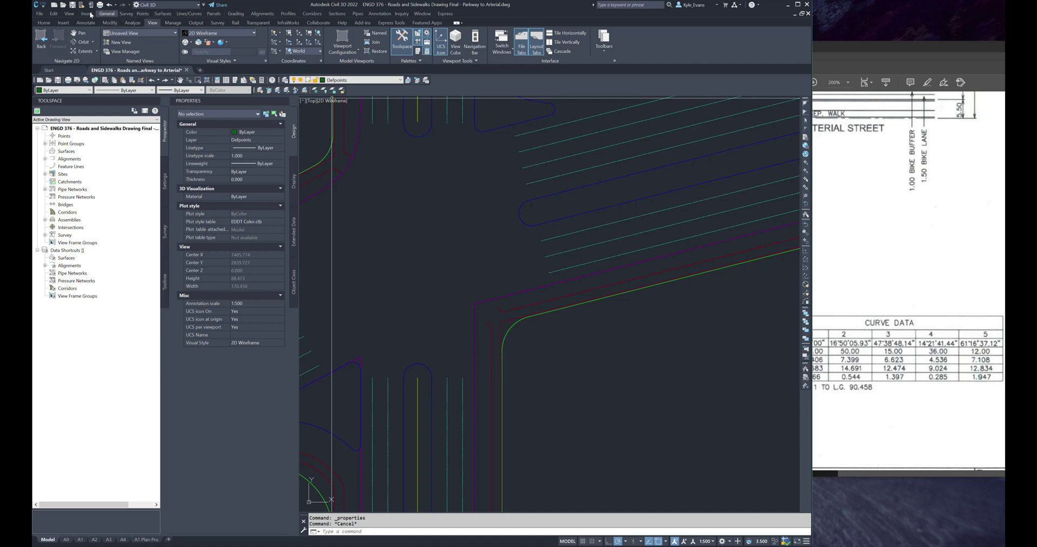
{"action": "left_click", "coordinate": [184, 13]}
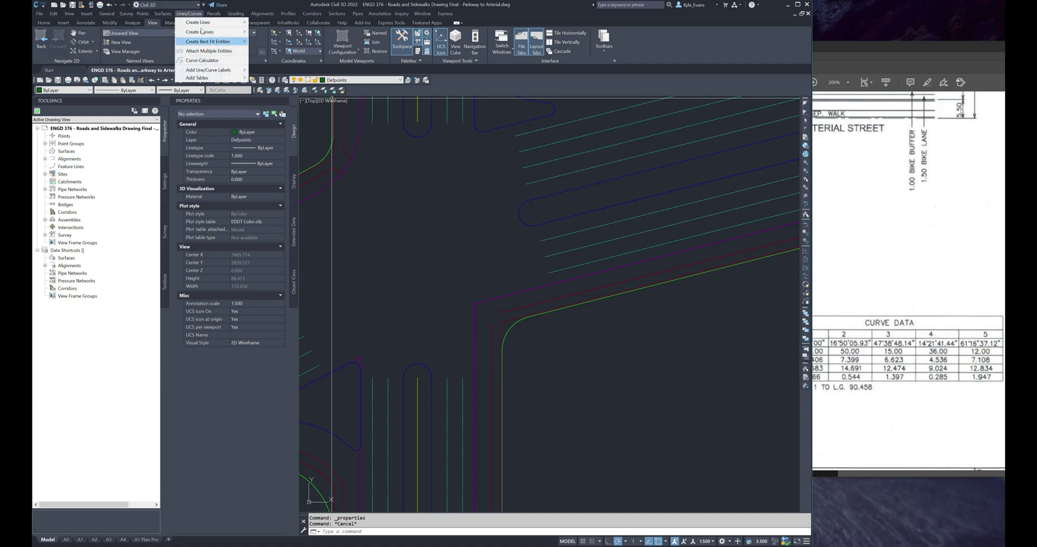
{"action": "left_click", "coordinate": [184, 13]}
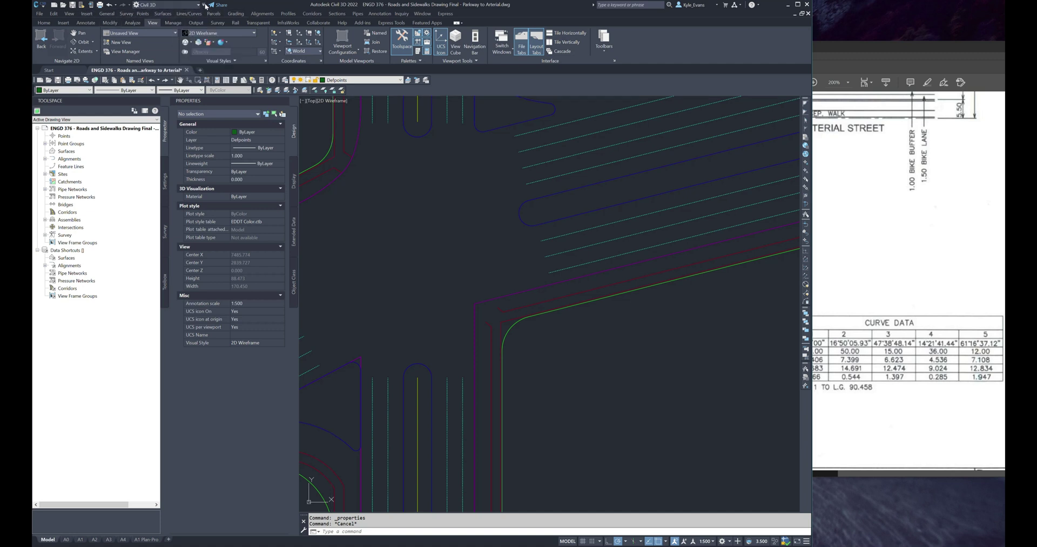
{"action": "left_click", "coordinate": [204, 5]}
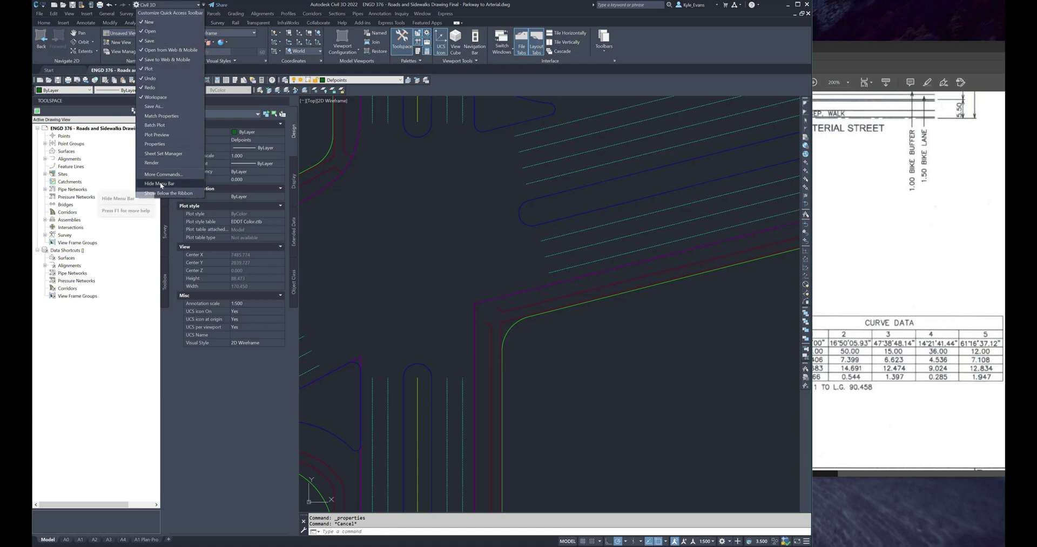
{"action": "left_click", "coordinate": [490, 14]}
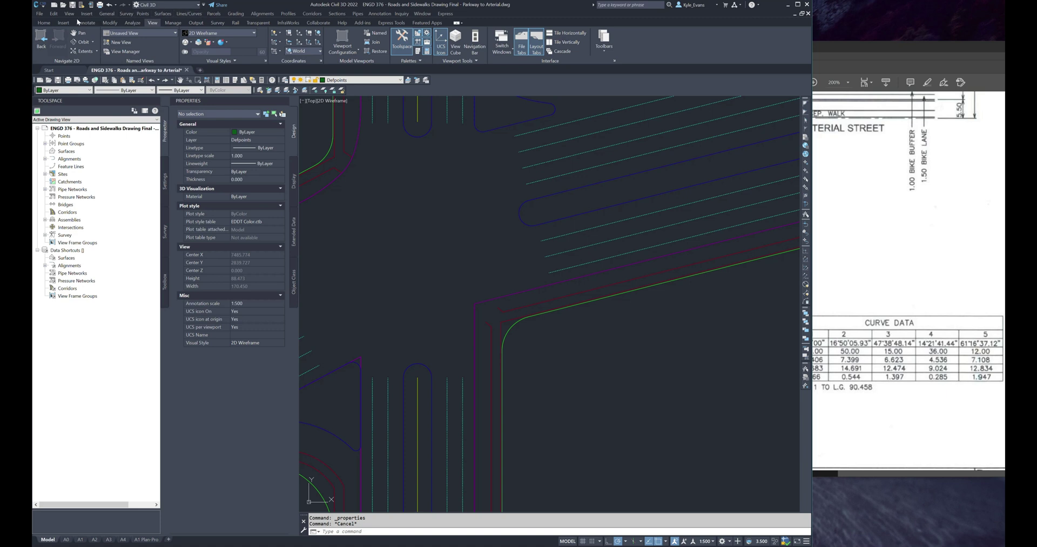
{"action": "left_click", "coordinate": [44, 23]}
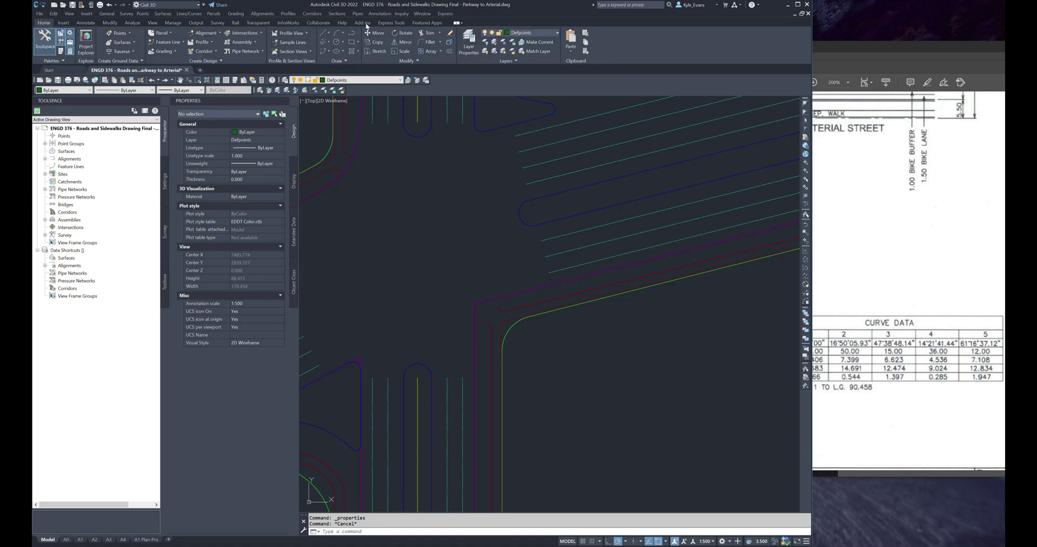
Step: Widen the Civil 3D window, keeping columns 4 and 5 of the Curve Data table visible, and cancel the started Multiple Curves command
{"action": "left_click", "coordinate": [343, 34]}
{"action": "left_click", "coordinate": [189, 13]}
{"action": "mouse_move", "coordinate": [221, 36]}
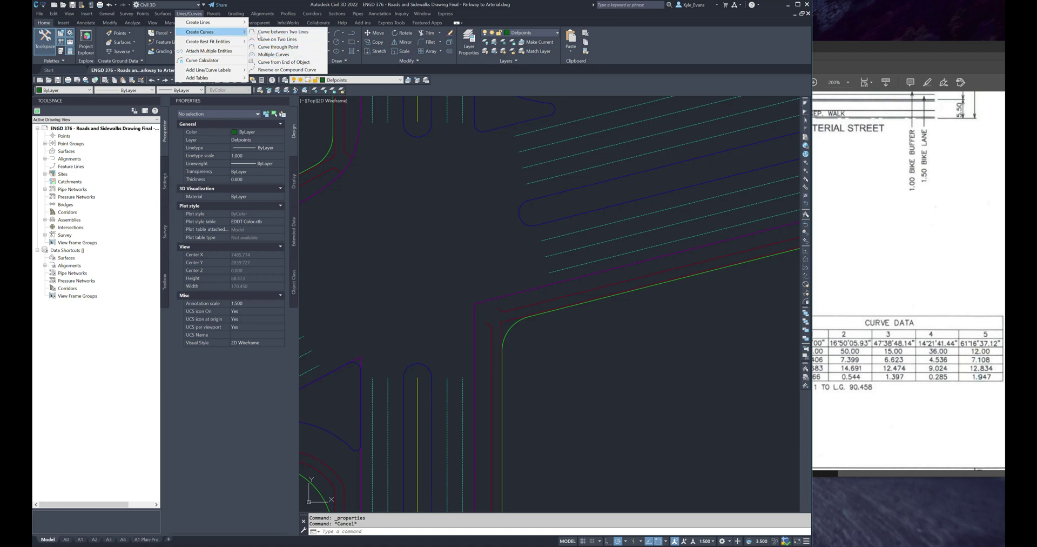
{"action": "left_click", "coordinate": [278, 55]}
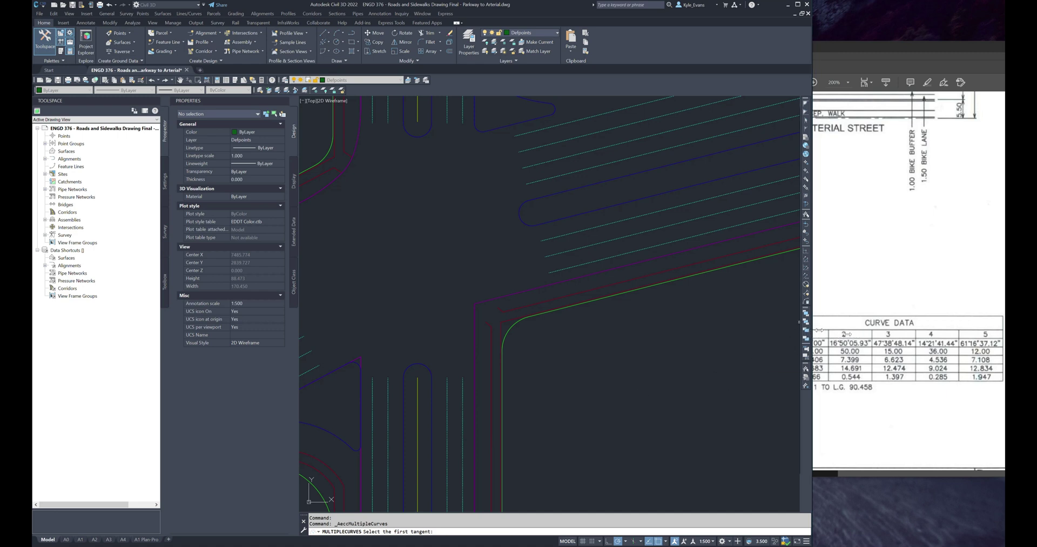
{"action": "left_click_drag", "start_coordinate": [812, 331], "coordinate": [914, 339]}
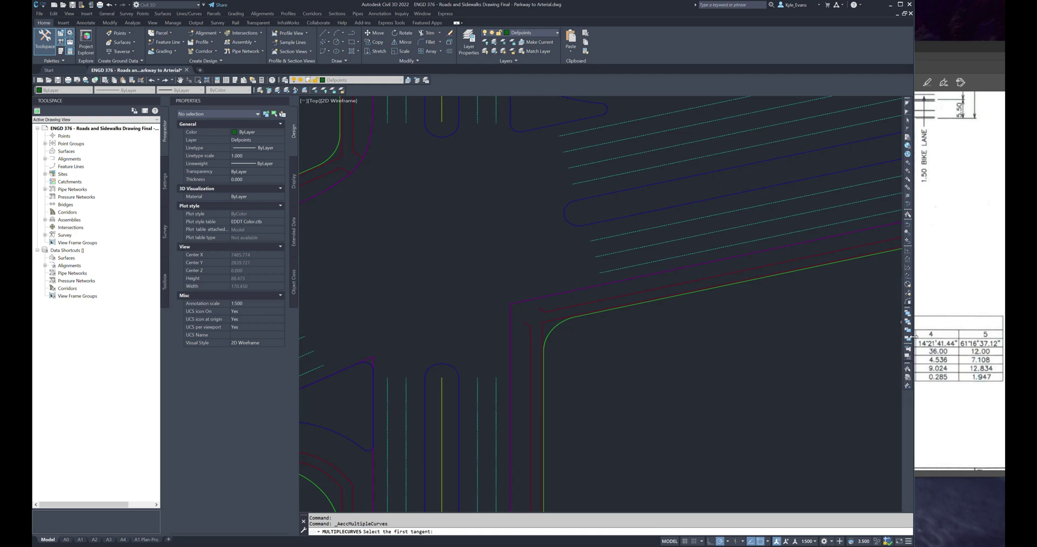
{"action": "key", "text": "Escape"}
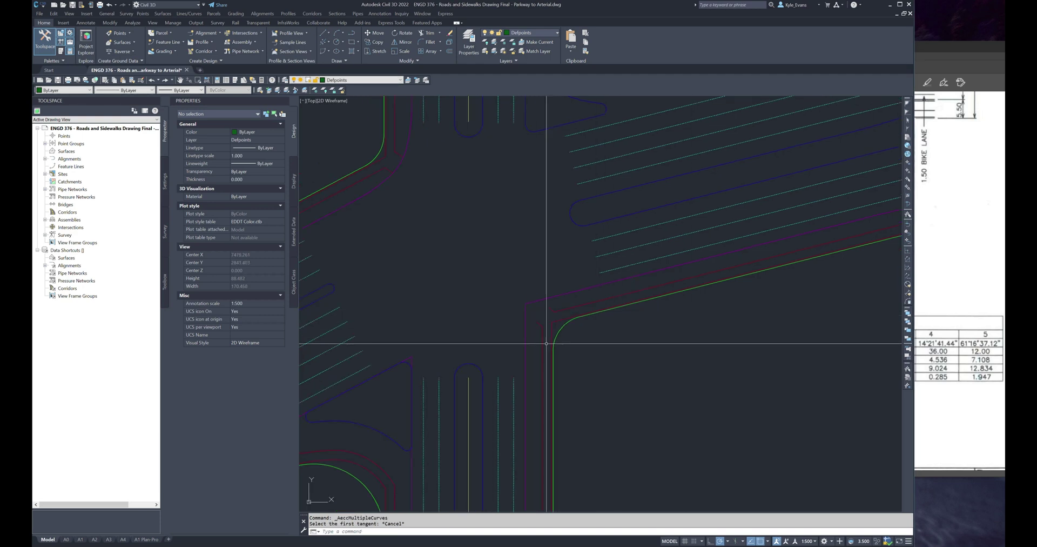
Step: Start Multiple Curves between the vertical and sloping magenta lines at the lower-right corner, with 3 as the number of curves
{"action": "left_click", "coordinate": [189, 14]}
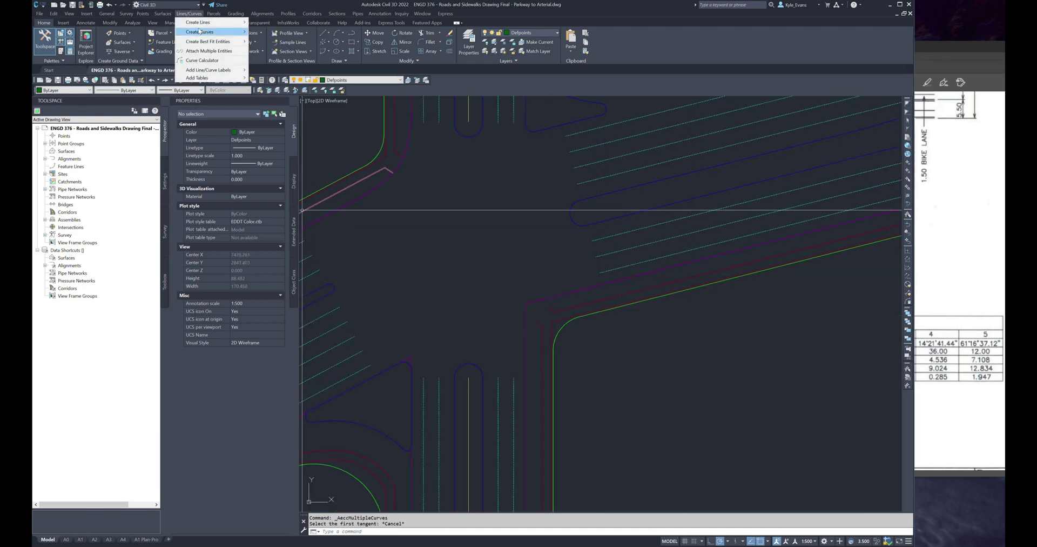
{"action": "mouse_move", "coordinate": [208, 32]}
{"action": "left_click", "coordinate": [273, 55]}
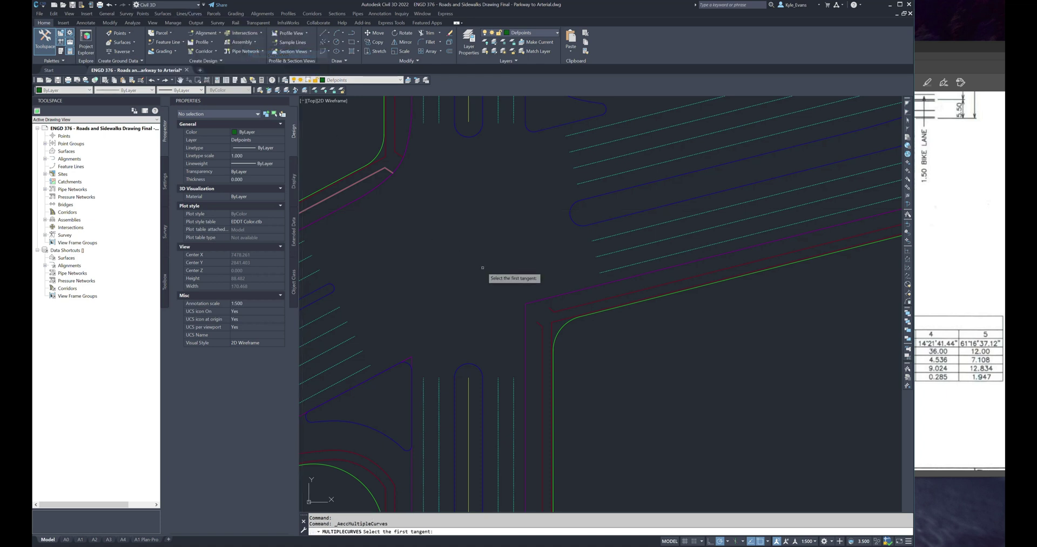
{"action": "left_click", "coordinate": [525, 335]}
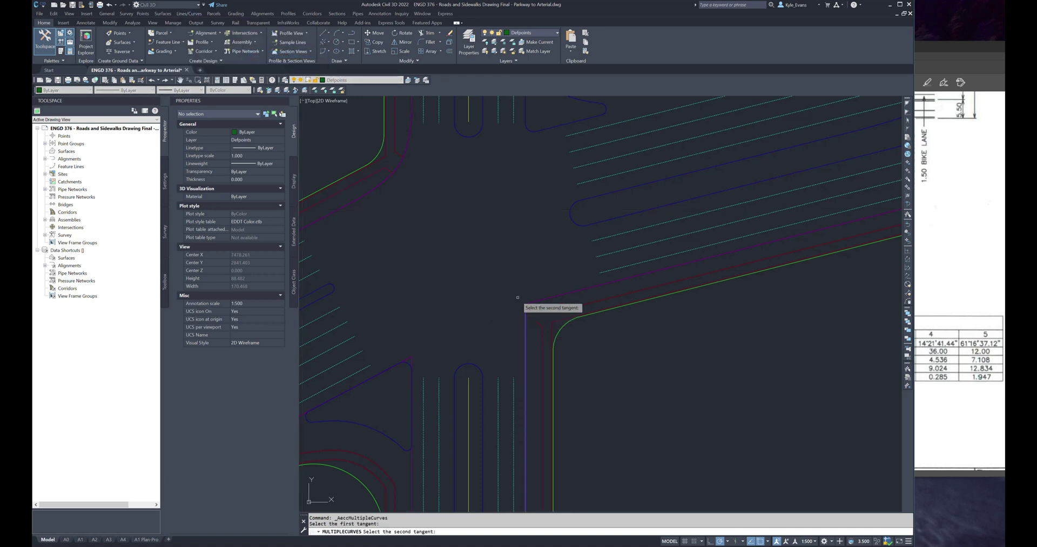
{"action": "left_click", "coordinate": [564, 294]}
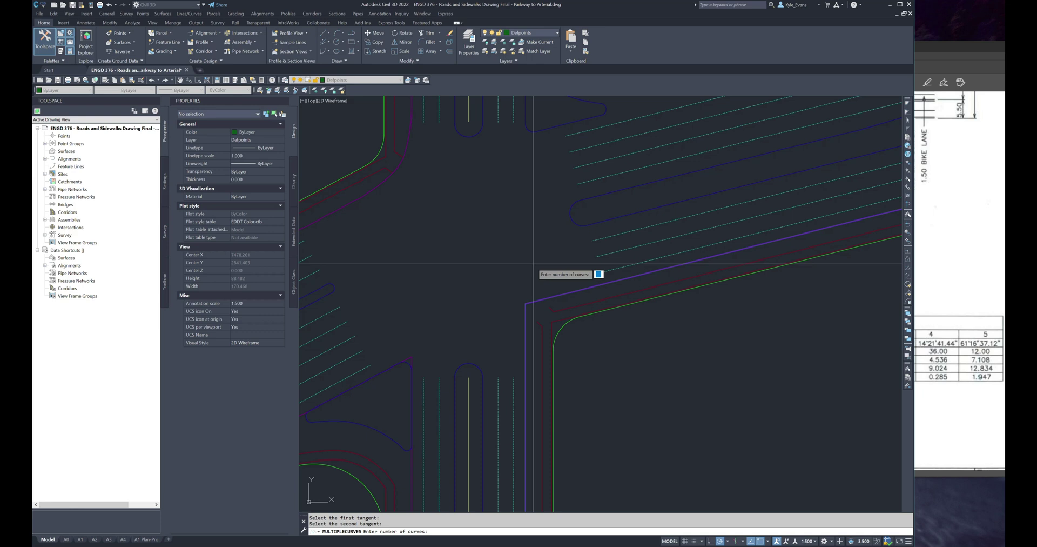
{"action": "type", "text": "3"}
{"action": "key", "text": "Return"}
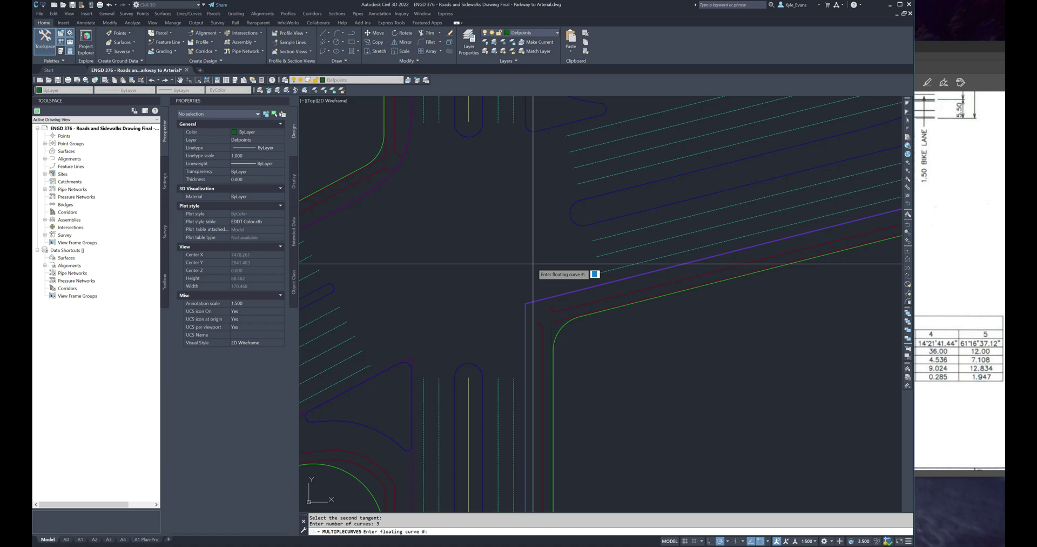
Step: Check the curve order at the Parkway and Arterial Street corner in the PDF, and set the floating curve number to 2
{"action": "left_click", "coordinate": [943, 216]}
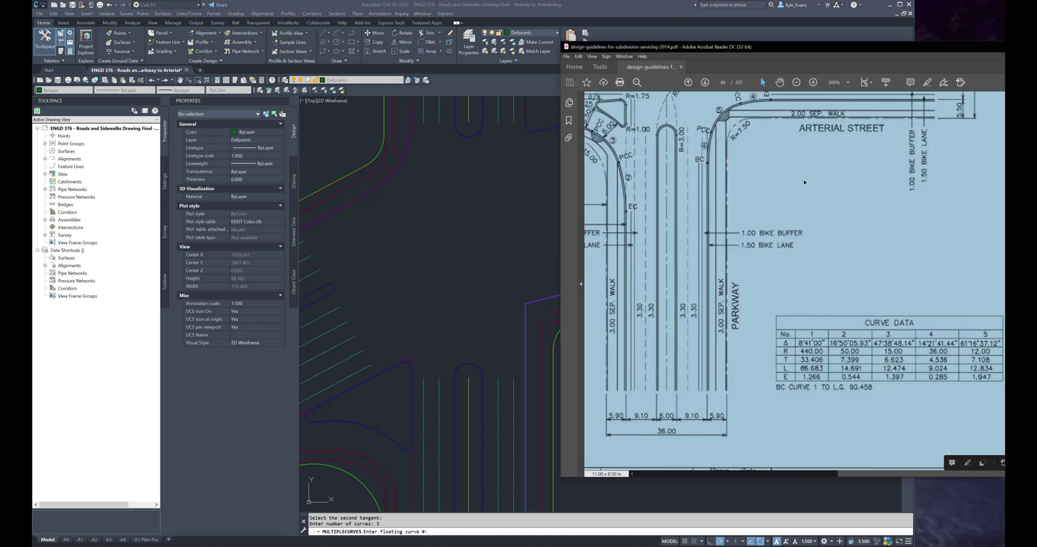
{"action": "scroll", "coordinate": [941, 407], "scroll_direction": "up", "scroll_amount": 2}
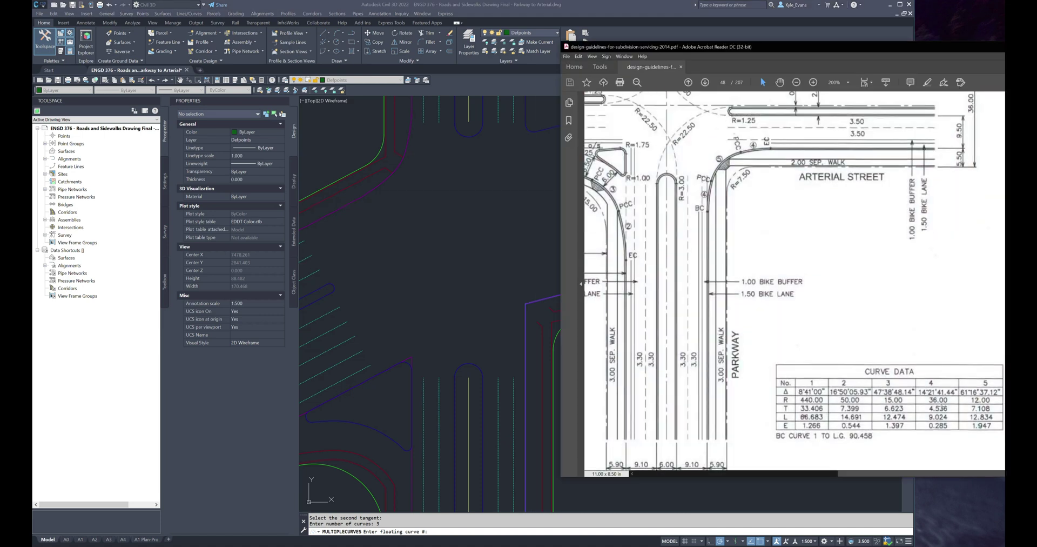
{"action": "left_click", "coordinate": [531, 9]}
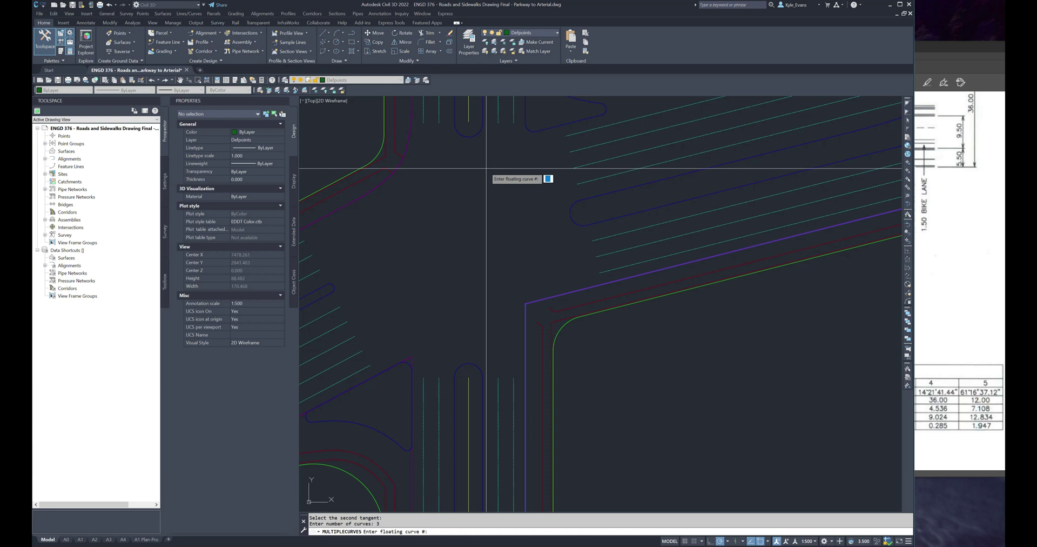
{"action": "type", "text": "2"}
{"action": "key", "text": "Return"}
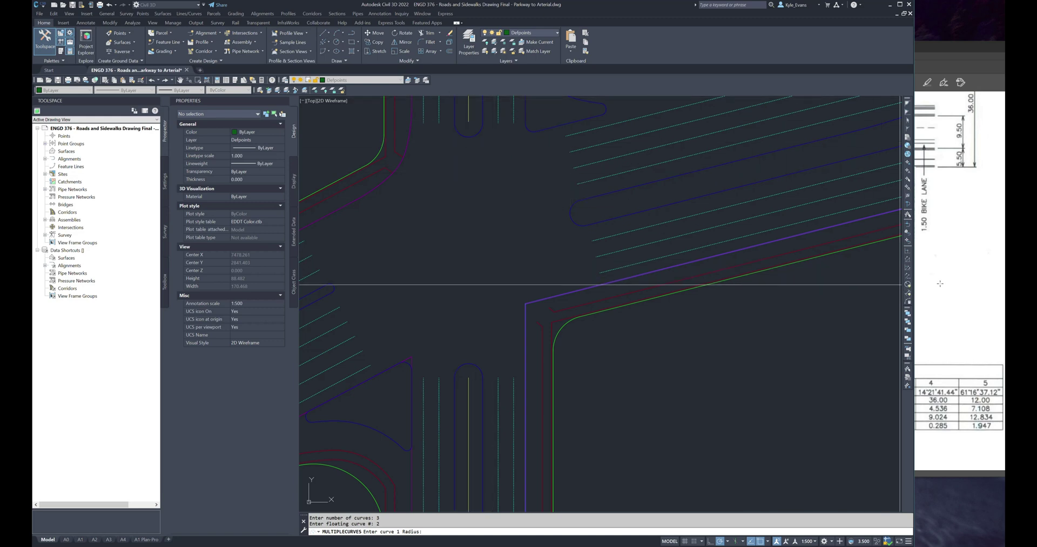
Step: Read the radius and length rows of the PDF's Curve Data table for the corner curves, and return to the Civil 3D drawing
{"action": "left_click", "coordinate": [947, 303]}
{"action": "left_click", "coordinate": [835, 436]}
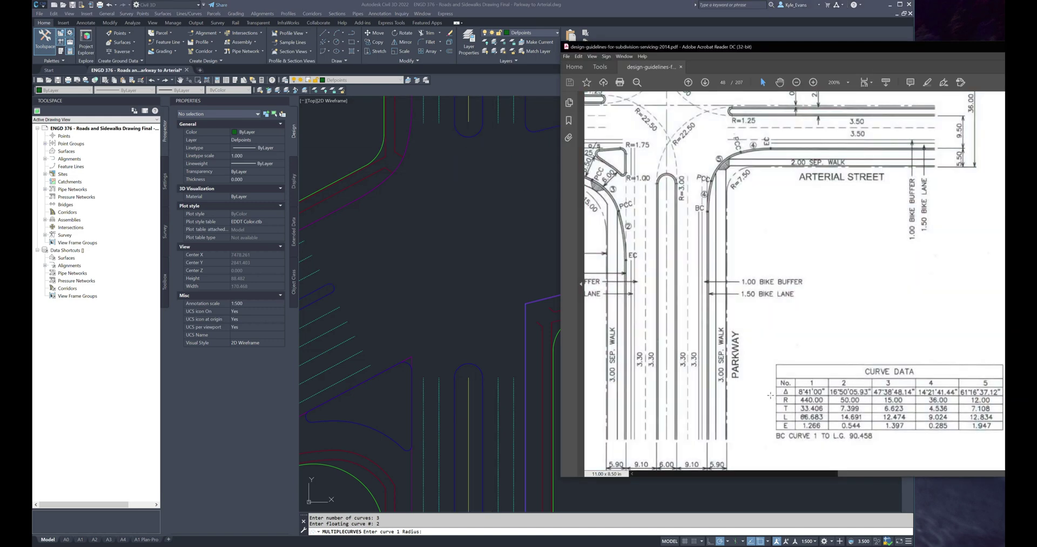
{"action": "left_click_drag", "start_coordinate": [770, 398], "coordinate": [967, 403]}
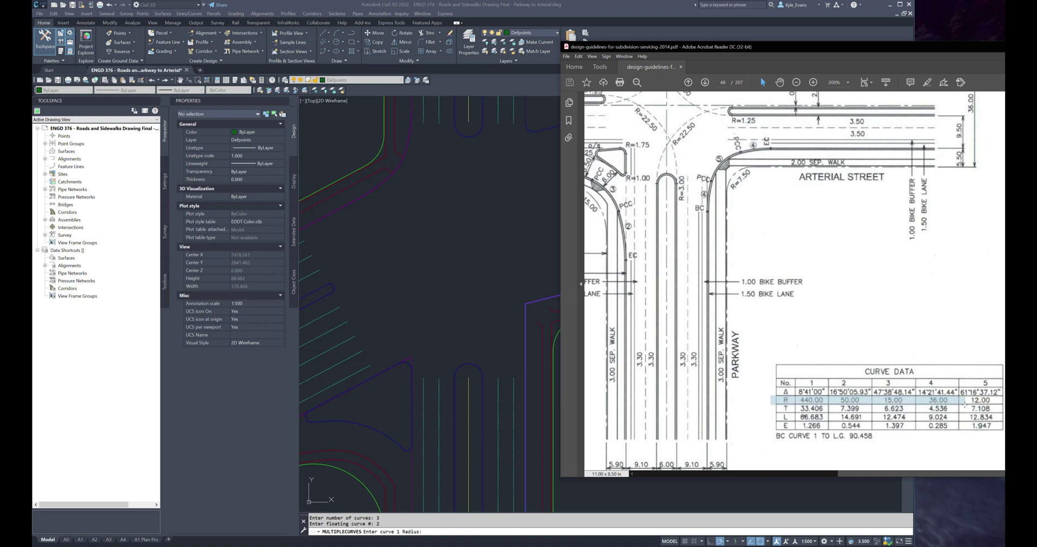
{"action": "left_click_drag", "start_coordinate": [771, 413], "coordinate": [962, 423]}
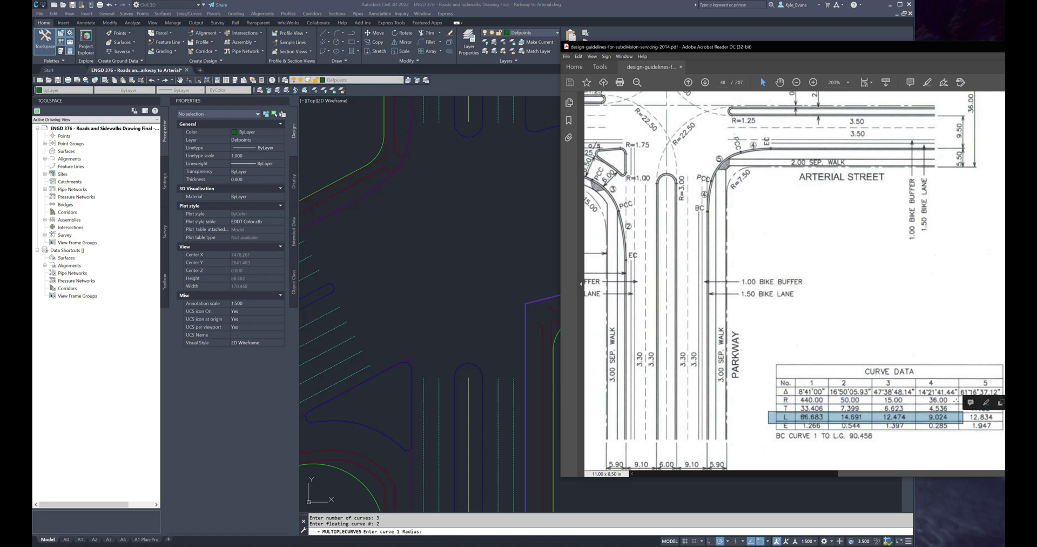
{"action": "left_click_drag", "start_coordinate": [763, 400], "coordinate": [964, 402]}
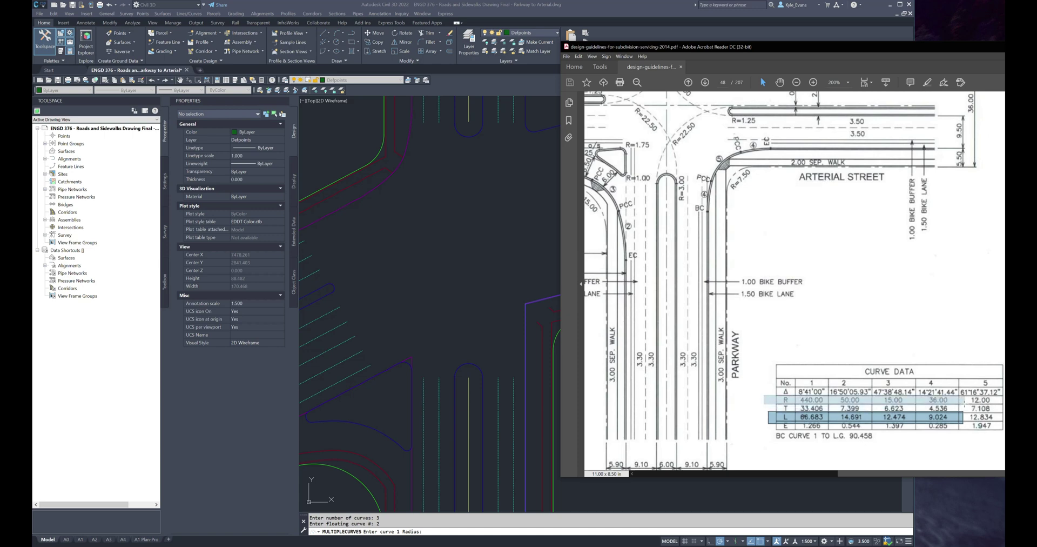
{"action": "left_click", "coordinate": [930, 417]}
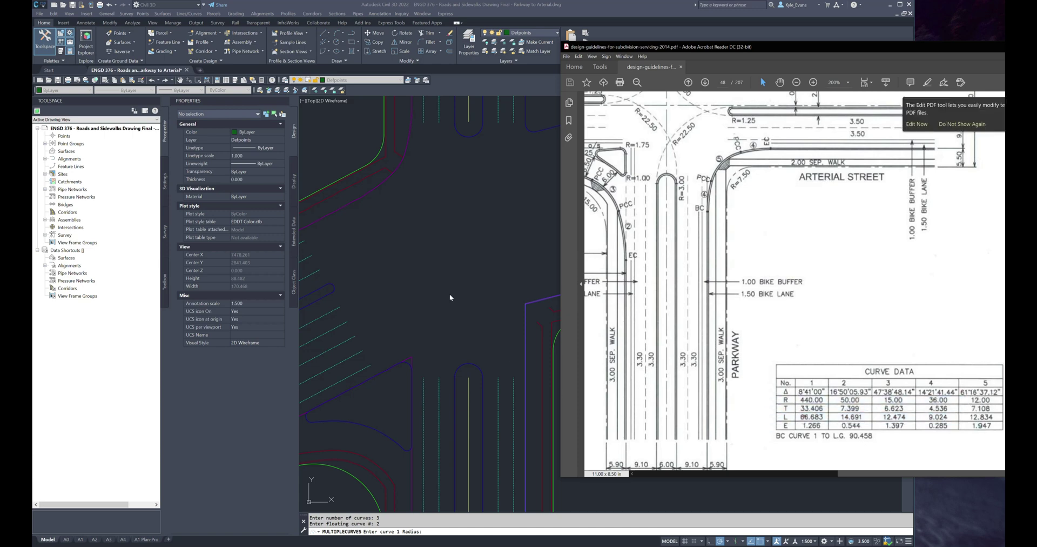
{"action": "left_click", "coordinate": [464, 127]}
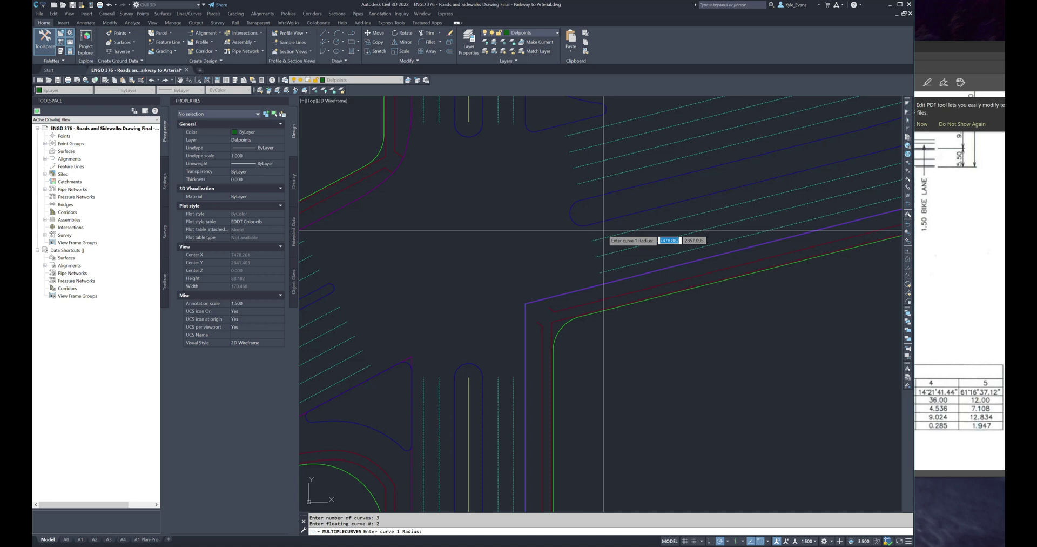
Step: Define the first curve with a radius of 36 and a length of 9.024
{"action": "type", "text": "36"}
{"action": "key", "text": "Return"}
{"action": "type", "text": "9.02"}
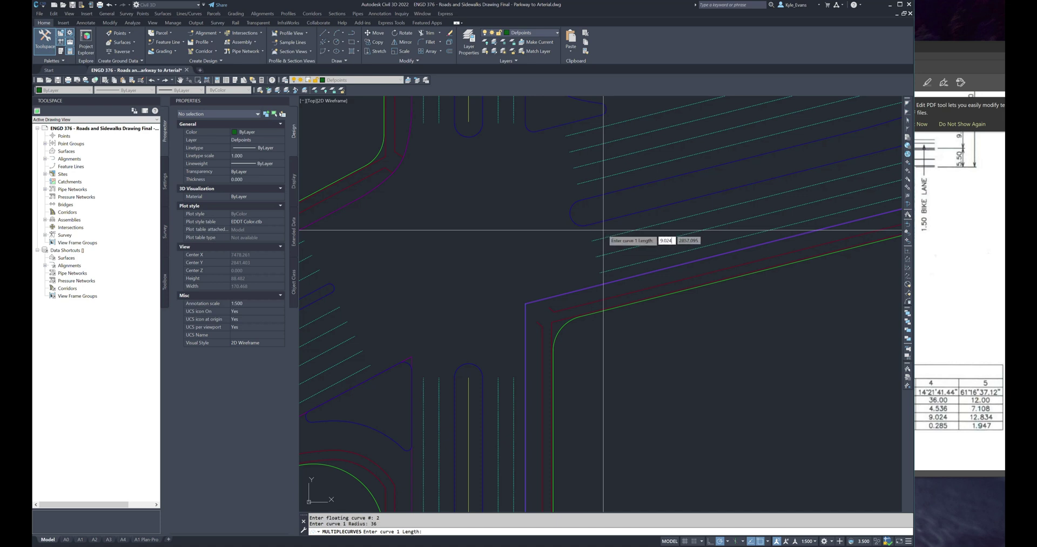
{"action": "type", "text": "4"}
{"action": "key", "text": "Return"}
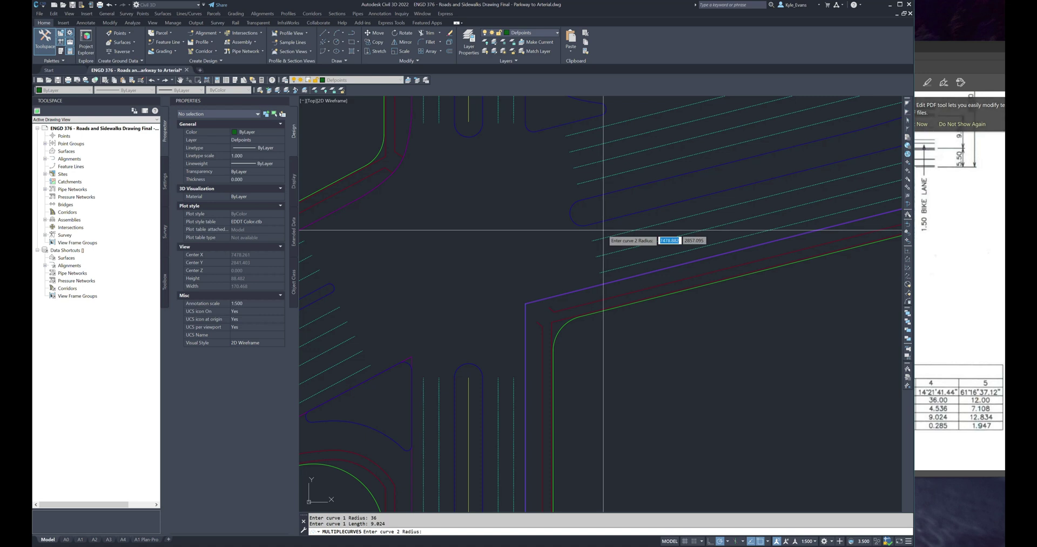
Step: Set the second curve's radius to 12 and the third curve's radius to 36 with length 9.024, finishing the compound curve
{"action": "type", "text": "12"}
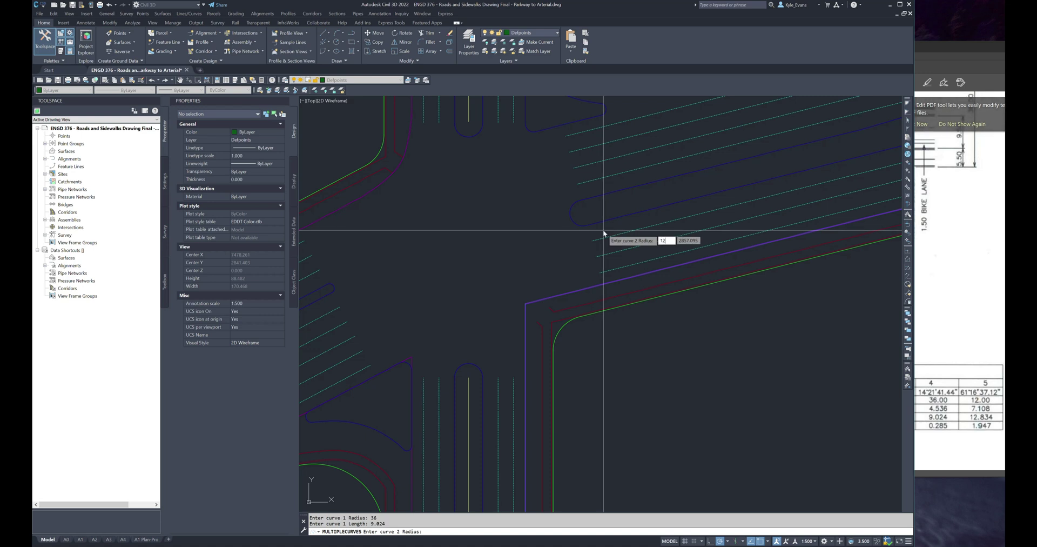
{"action": "key", "text": "Return"}
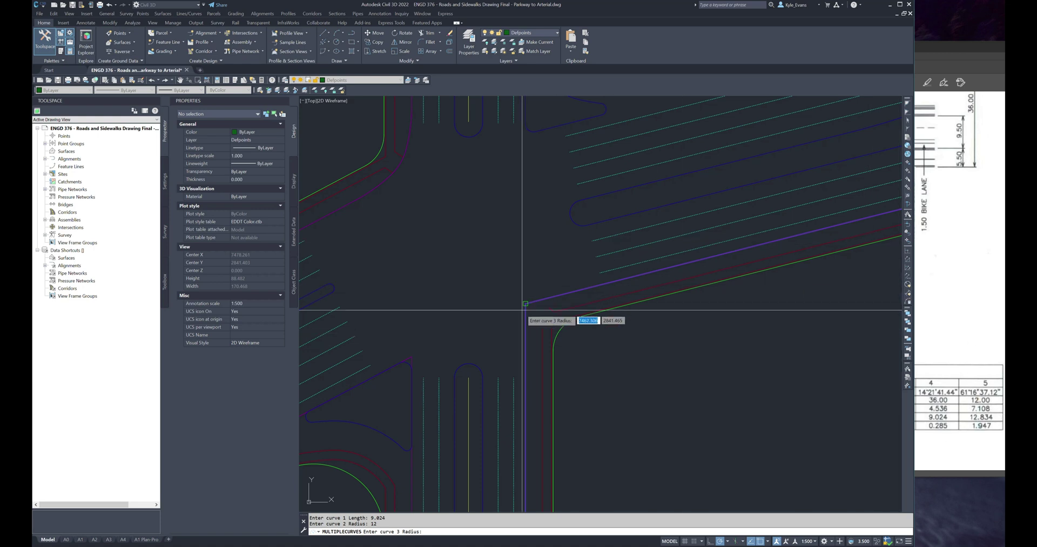
{"action": "type", "text": "36"}
{"action": "key", "text": "Return"}
{"action": "type", "text": "9.024"}
{"action": "key", "text": "Return"}
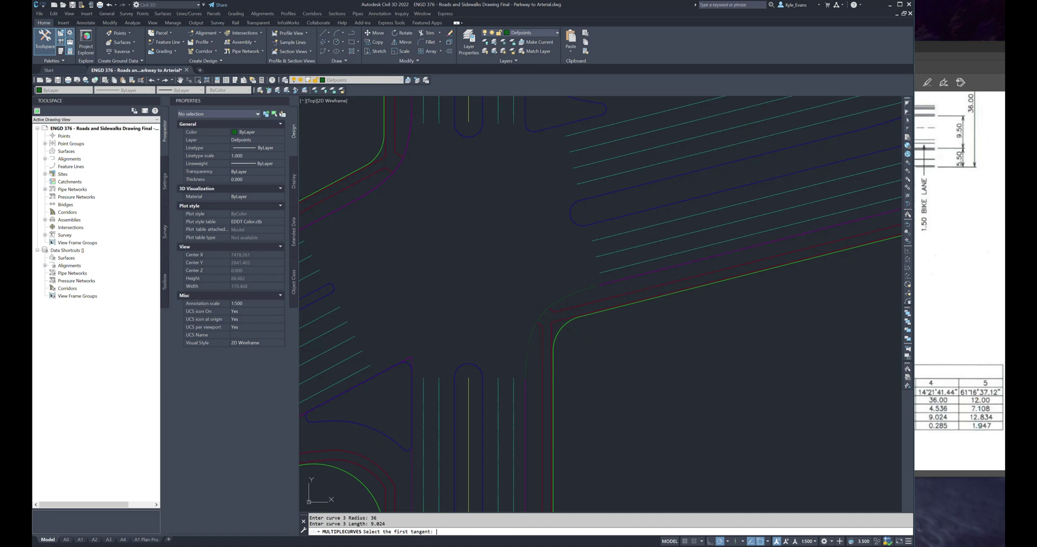
{"action": "key", "text": "Escape"}
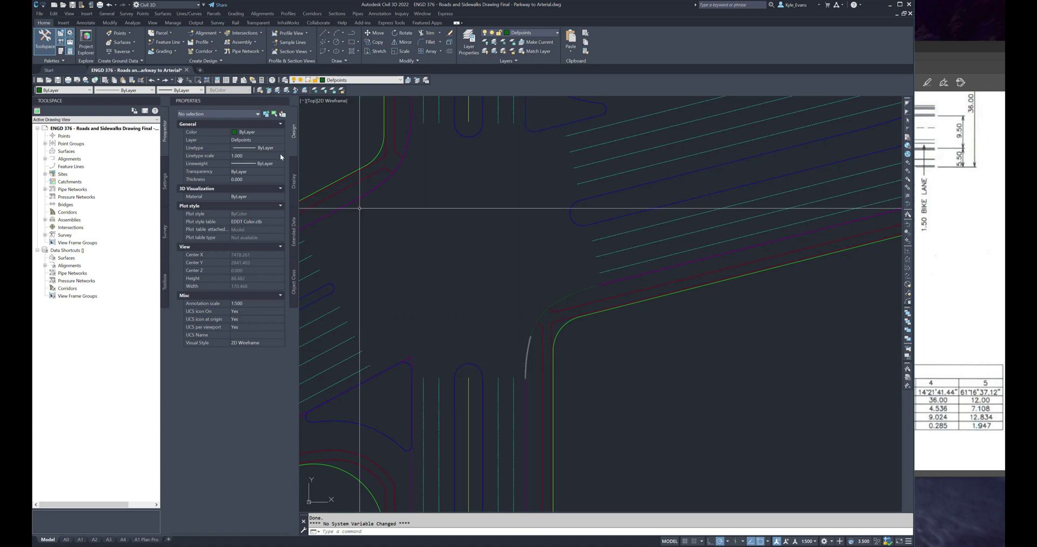
Step: Highlight the three new corner arcs, and inspect the lower arc's radius, total angle and arc length in its properties
{"action": "left_click", "coordinate": [527, 358]}
{"action": "left_click", "coordinate": [556, 301]}
{"action": "left_click", "coordinate": [574, 293]}
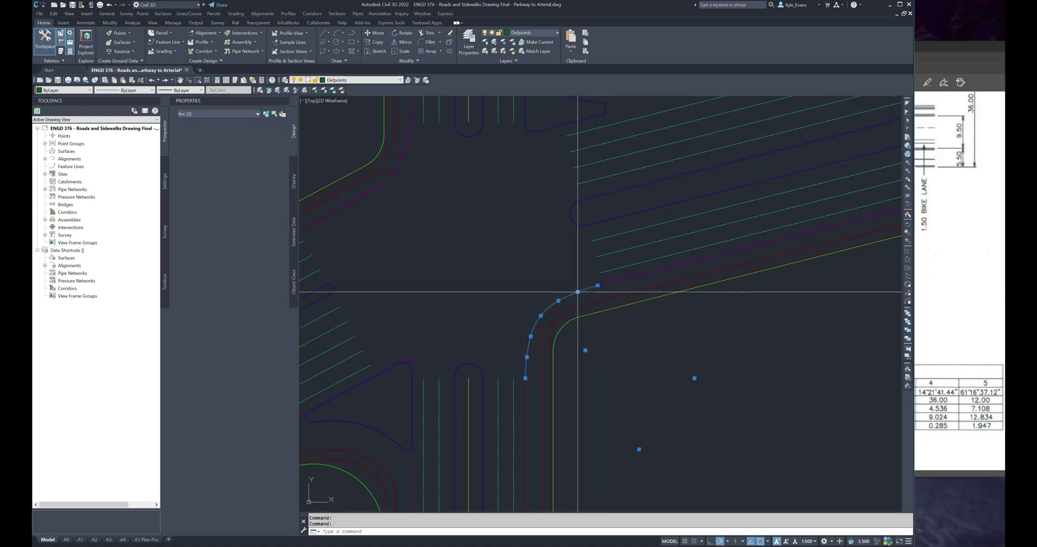
{"action": "key", "text": "Escape"}
{"action": "left_click", "coordinate": [529, 344]}
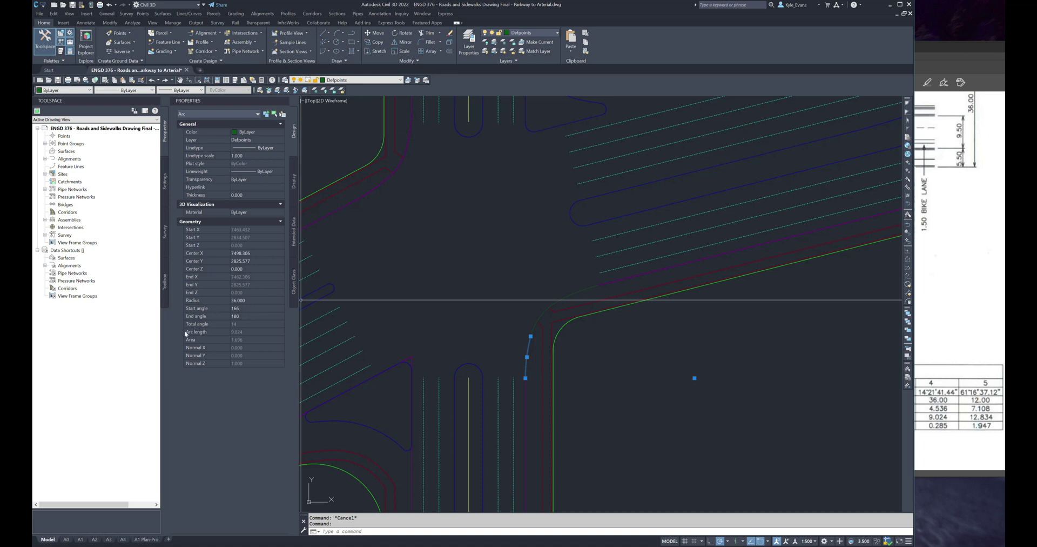
{"action": "left_click", "coordinate": [247, 323]}
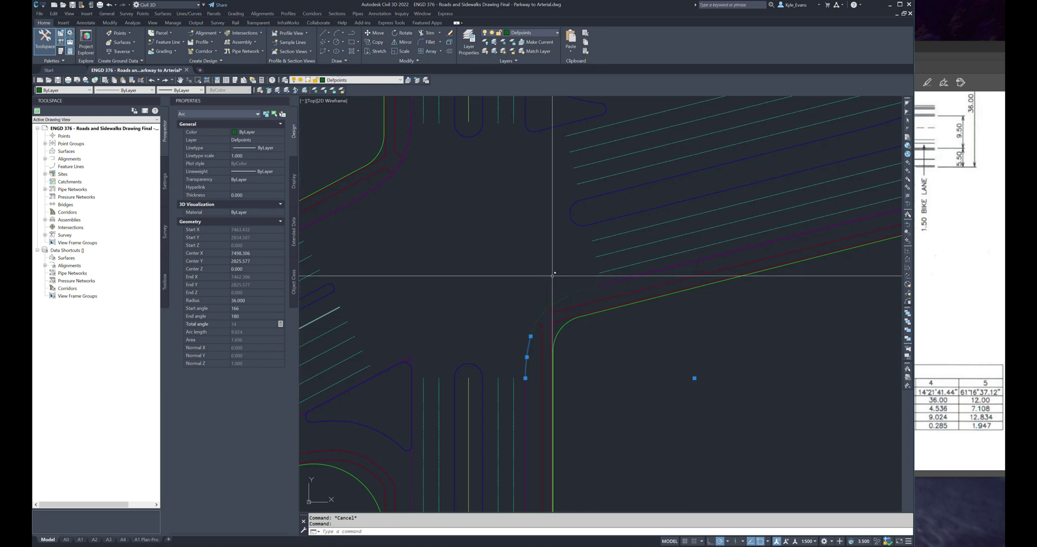
Step: Compare the middle arc's properties with curve 5's length in the PDF's Curve Data table, and deselect the arc
{"action": "left_click", "coordinate": [541, 316]}
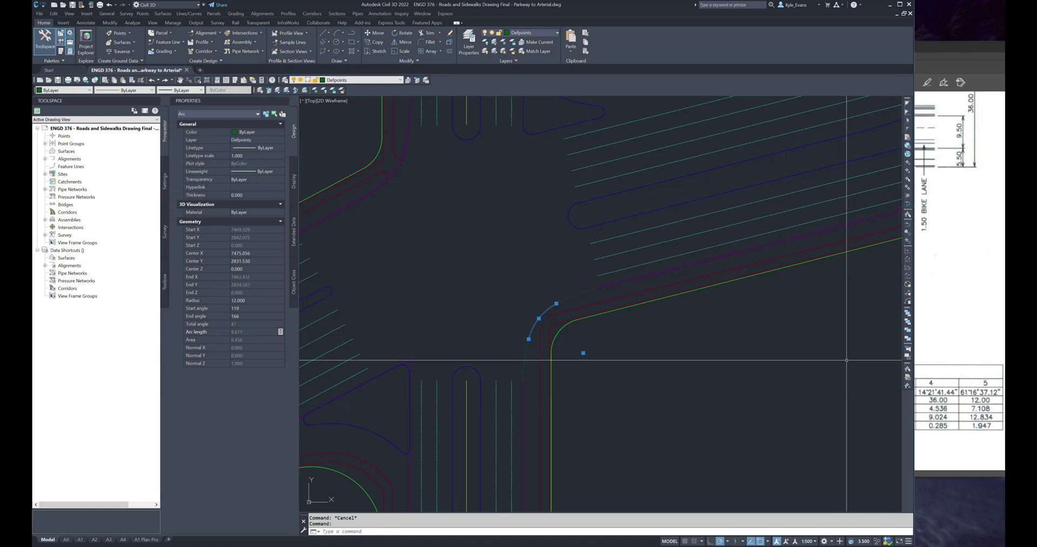
{"action": "middle_click_drag", "start_coordinate": [657, 299], "coordinate": [609, 277]}
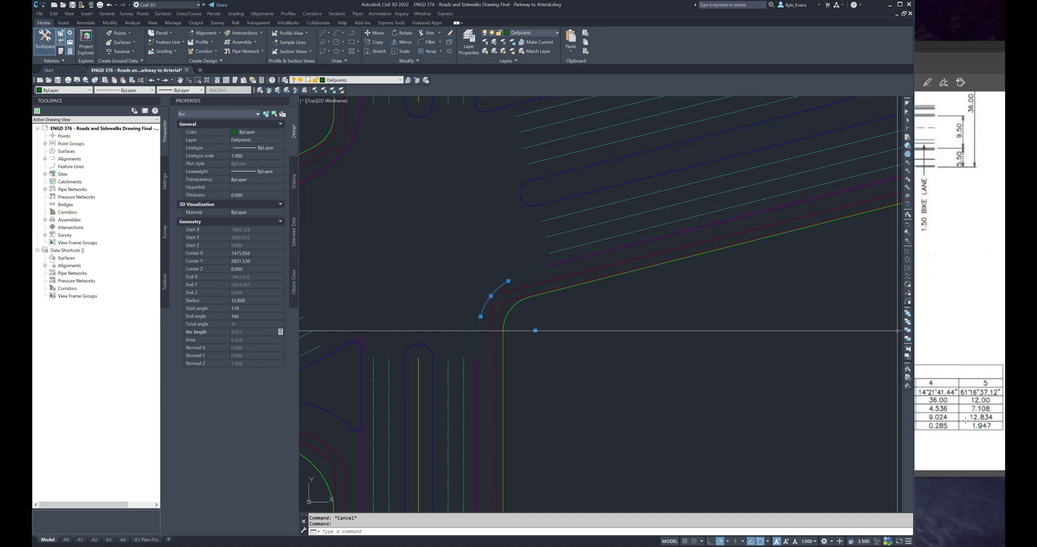
{"action": "left_click", "coordinate": [966, 408]}
{"action": "double_click", "coordinate": [980, 416]}
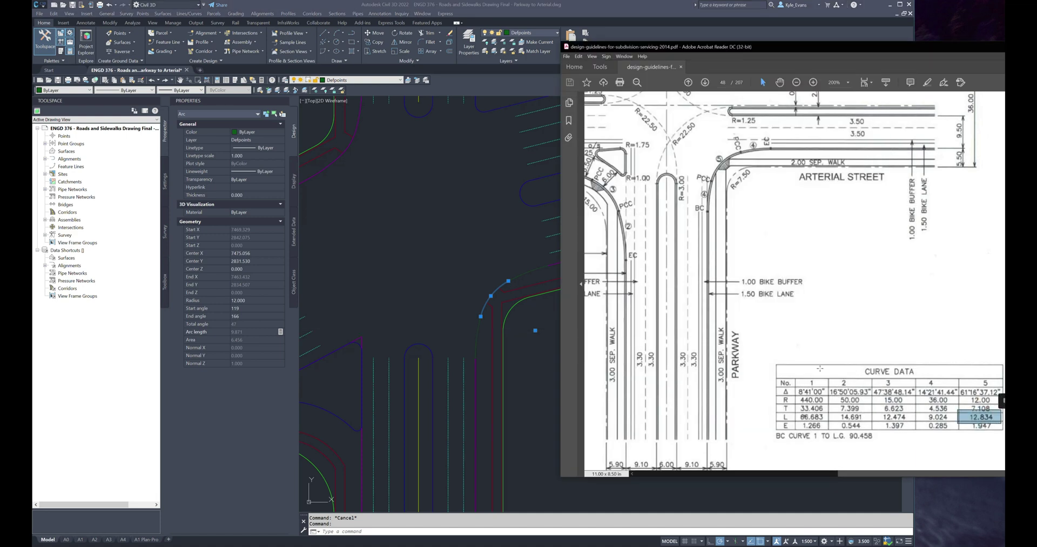
{"action": "left_click", "coordinate": [488, 214]}
{"action": "key", "text": "Escape"}
Step: Inspect the upper arc's radius and arc length, and compare them with curve 4 in the Curve Data table
{"action": "left_click", "coordinate": [528, 272]}
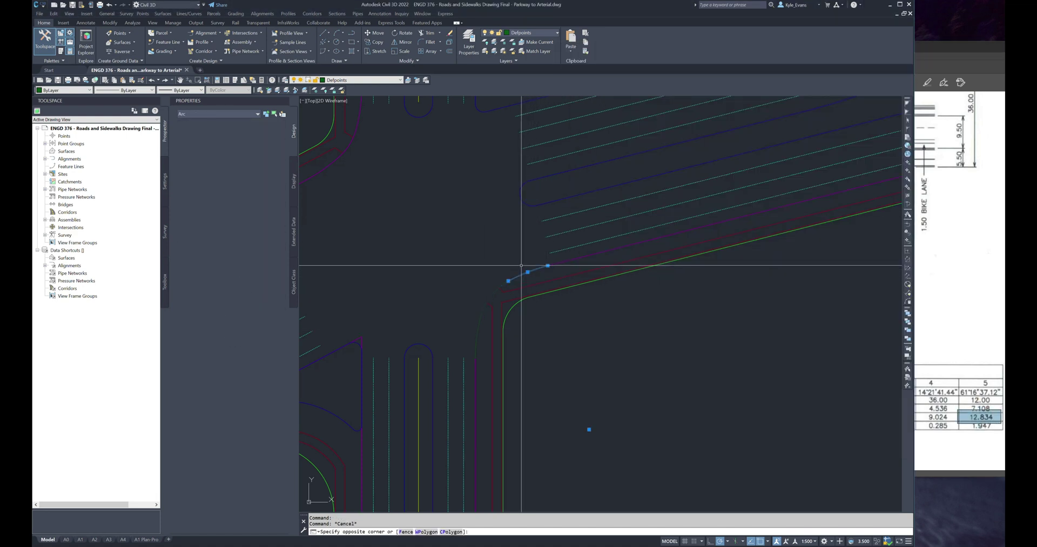
{"action": "left_click", "coordinate": [260, 300]}
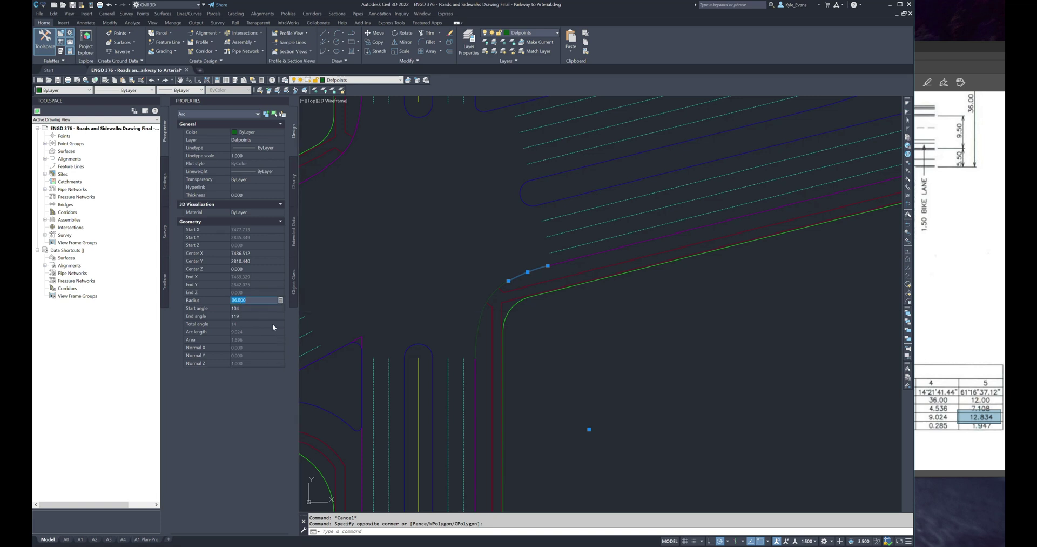
{"action": "left_click", "coordinate": [248, 332]}
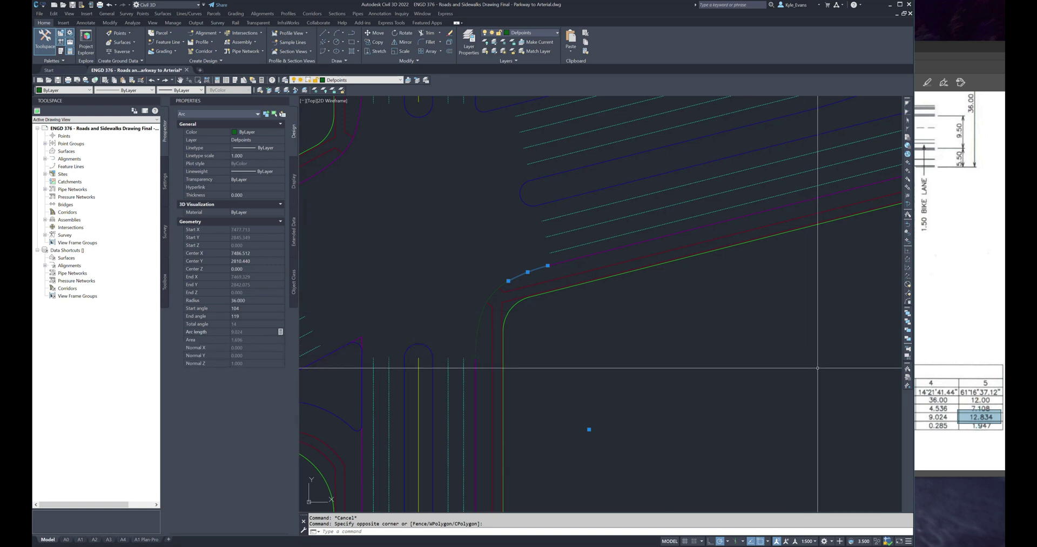
{"action": "left_click", "coordinate": [929, 416]}
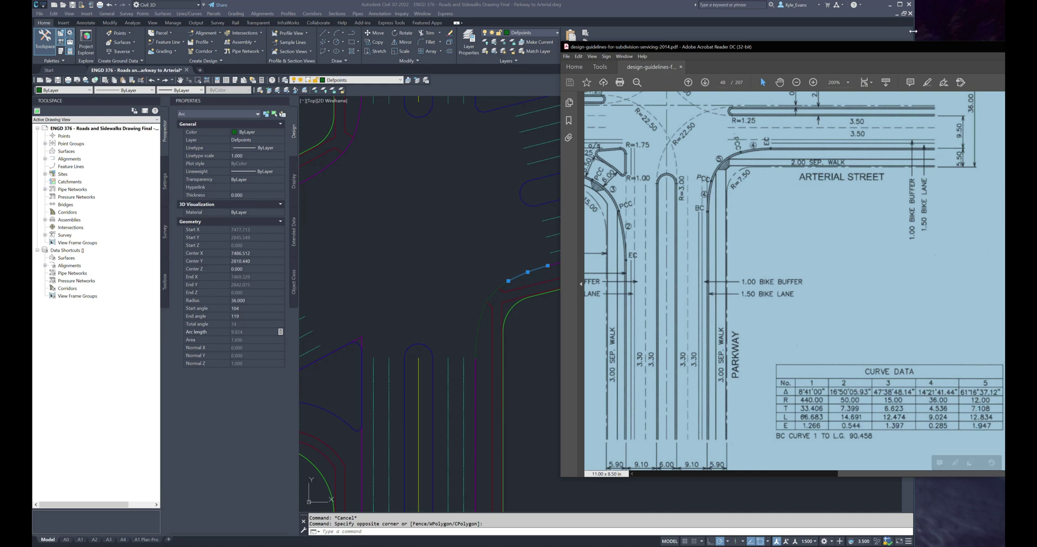
Step: Narrow the Civil 3D window and shift the PDF view to show Curve Data columns 1 to 3 beside the drawing, and deselect the arc
{"action": "left_click_drag", "start_coordinate": [913, 31], "coordinate": [875, 31]}
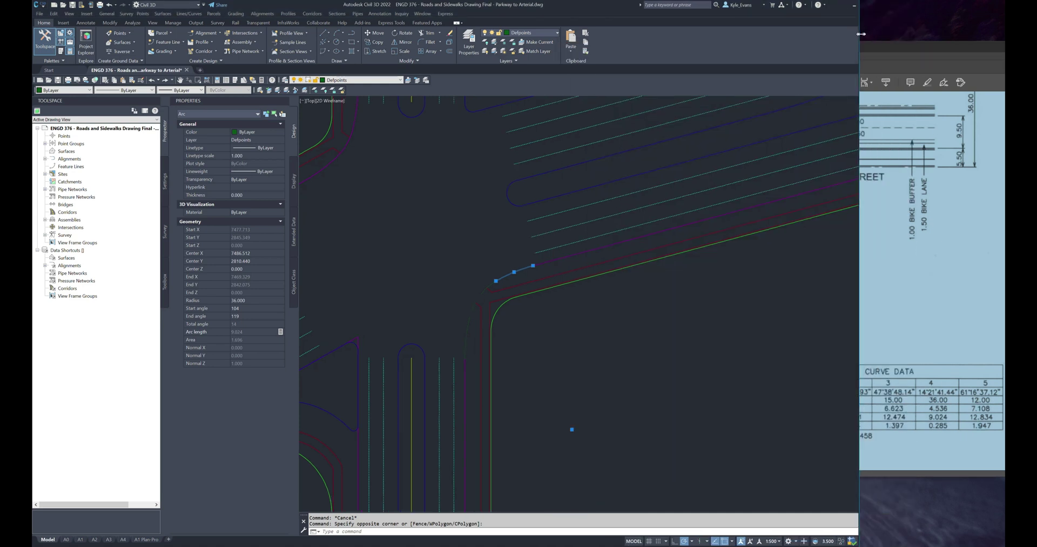
{"action": "left_click", "coordinate": [930, 101]}
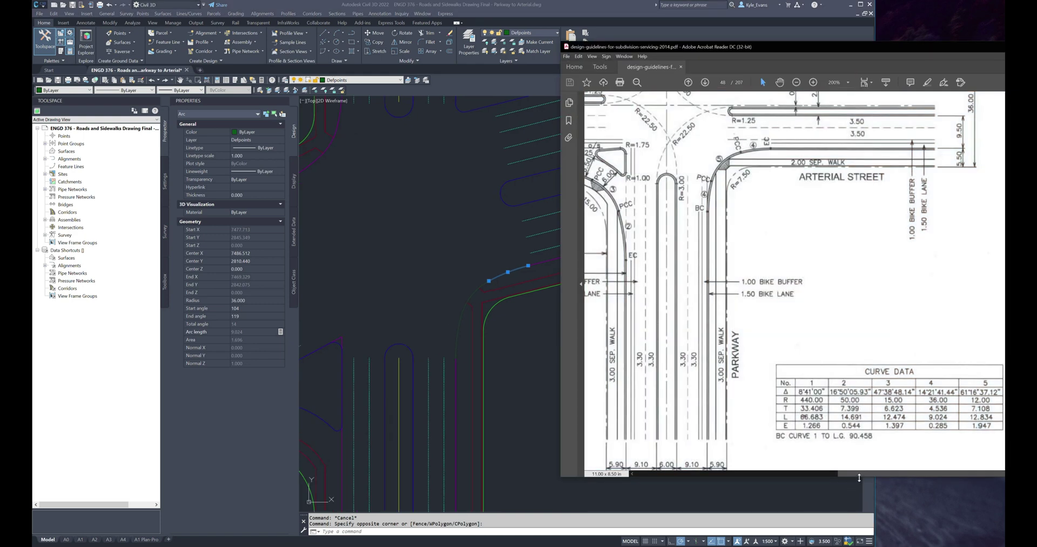
{"action": "left_click_drag", "start_coordinate": [859, 475], "coordinate": [817, 475]}
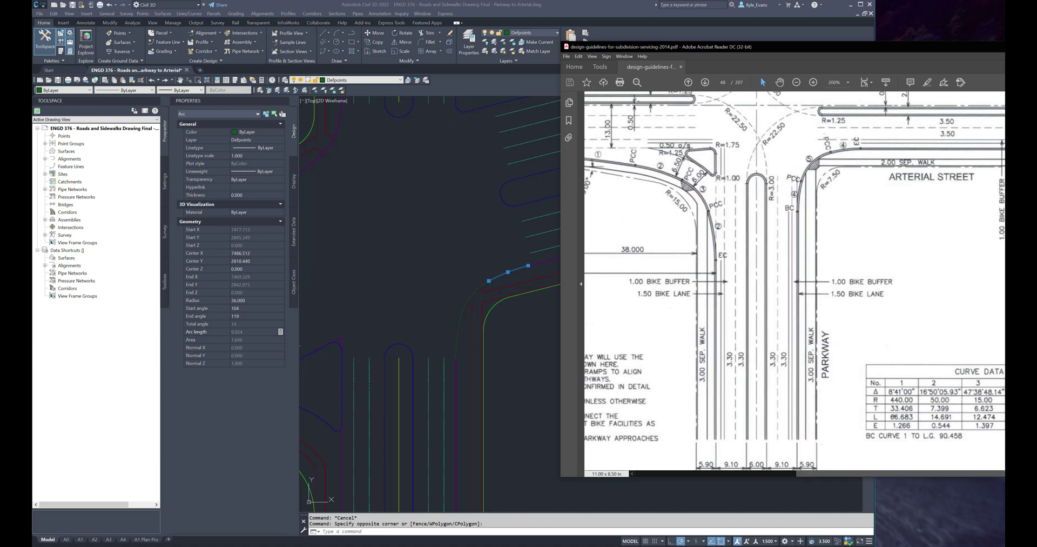
{"action": "left_click", "coordinate": [455, 286]}
{"action": "scroll", "coordinate": [562, 218], "scroll_direction": "up", "scroll_amount": 3}
{"action": "key", "text": "Escape"}
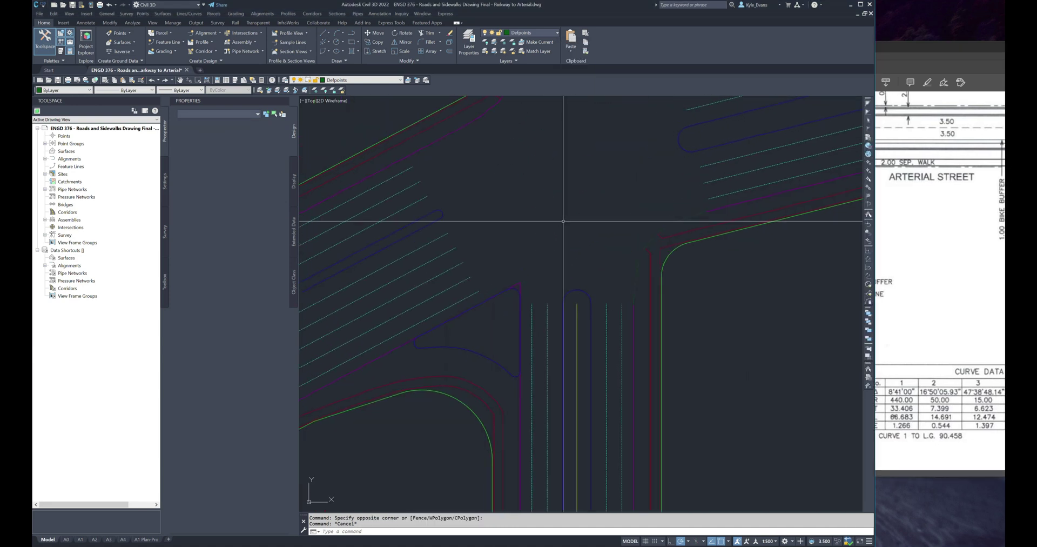
Step: Highlight the two magenta lines meeting at the intersection's southwest corner to identify the curve tangents, and clear the selection
{"action": "scroll", "coordinate": [582, 317], "scroll_direction": "down", "scroll_amount": 2}
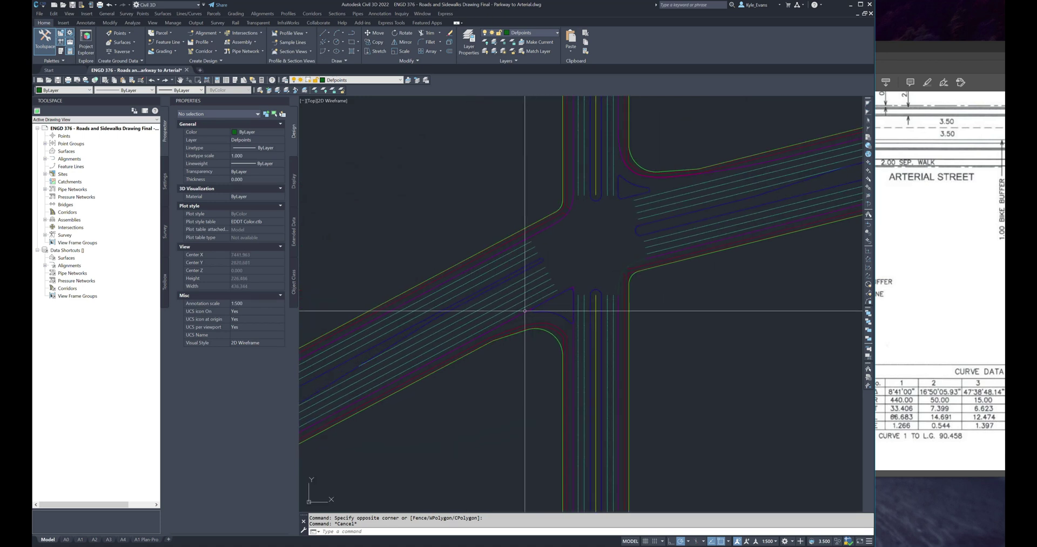
{"action": "left_click", "coordinate": [511, 318]}
{"action": "left_click", "coordinate": [574, 316]}
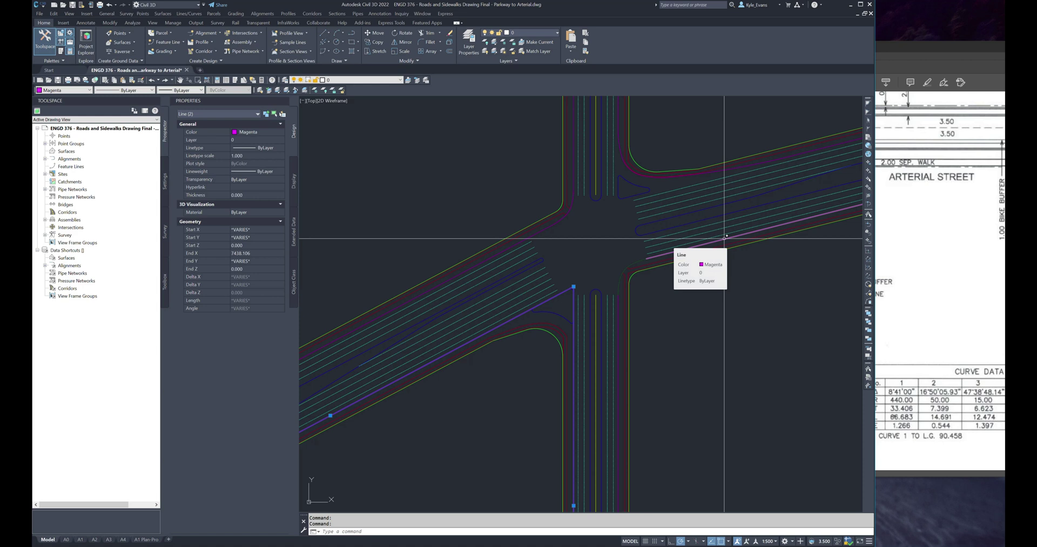
{"action": "key", "text": "Escape"}
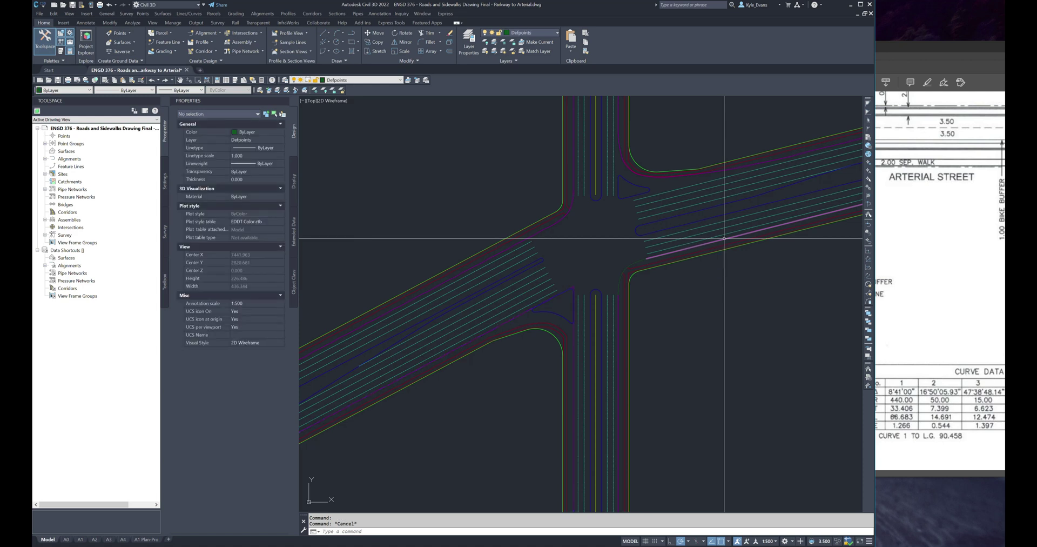
{"action": "left_click", "coordinate": [546, 301]}
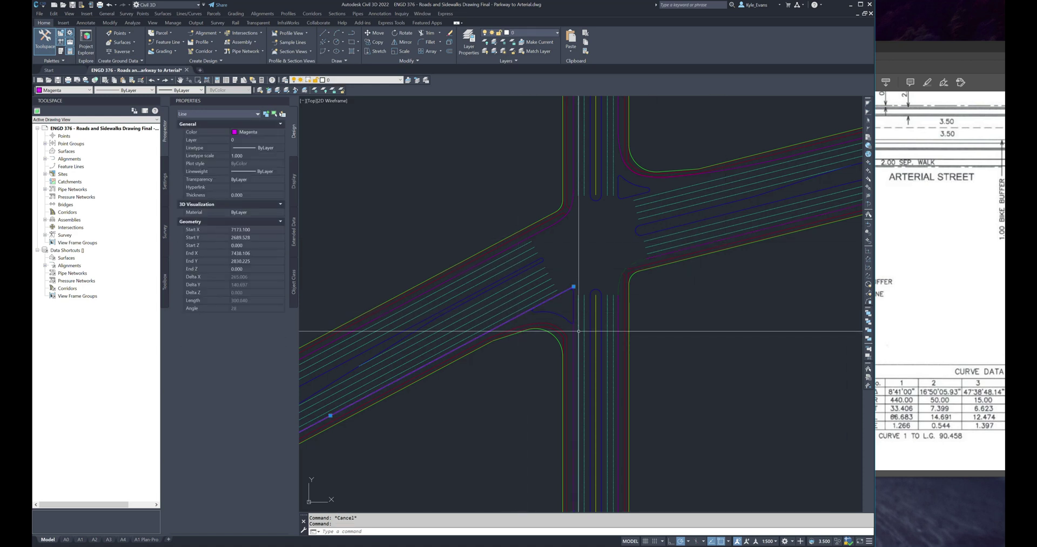
{"action": "key", "text": "Delete"}
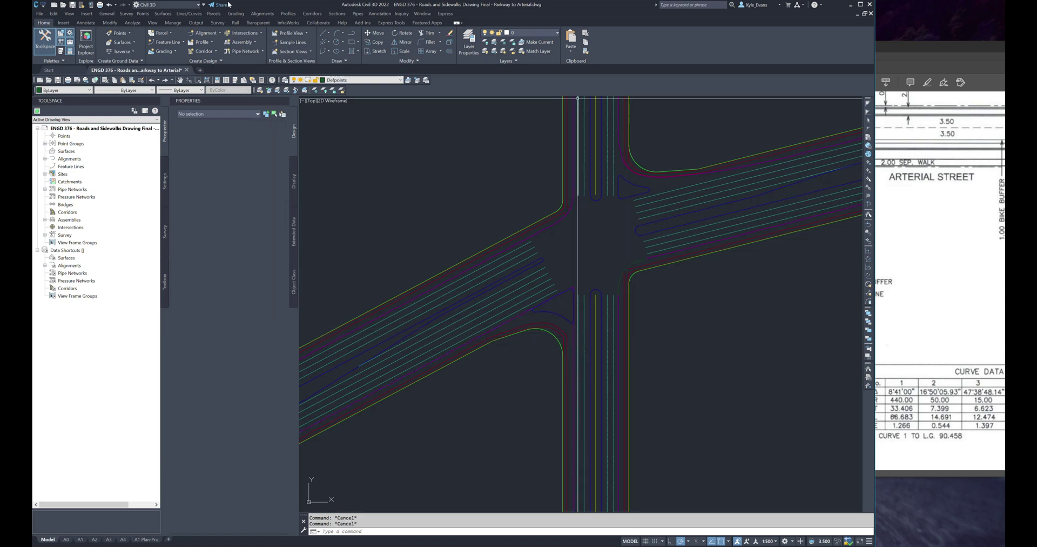
Step: Begin a multiple-curve set between the southwest corner's sloping and vertical magenta tangents, with 4 curves and curve 3 floating
{"action": "left_click", "coordinate": [189, 14]}
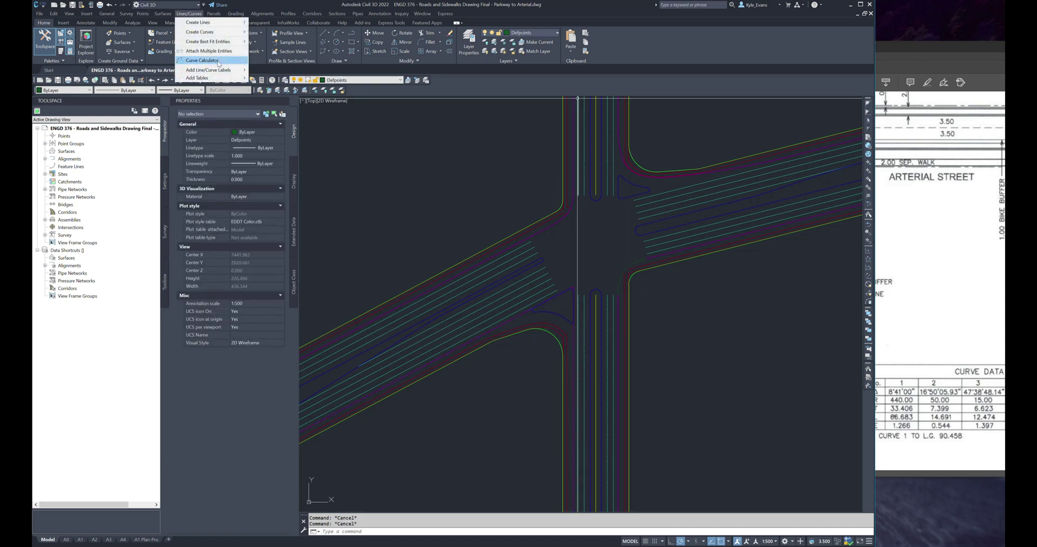
{"action": "mouse_move", "coordinate": [212, 32]}
{"action": "left_click", "coordinate": [287, 55]}
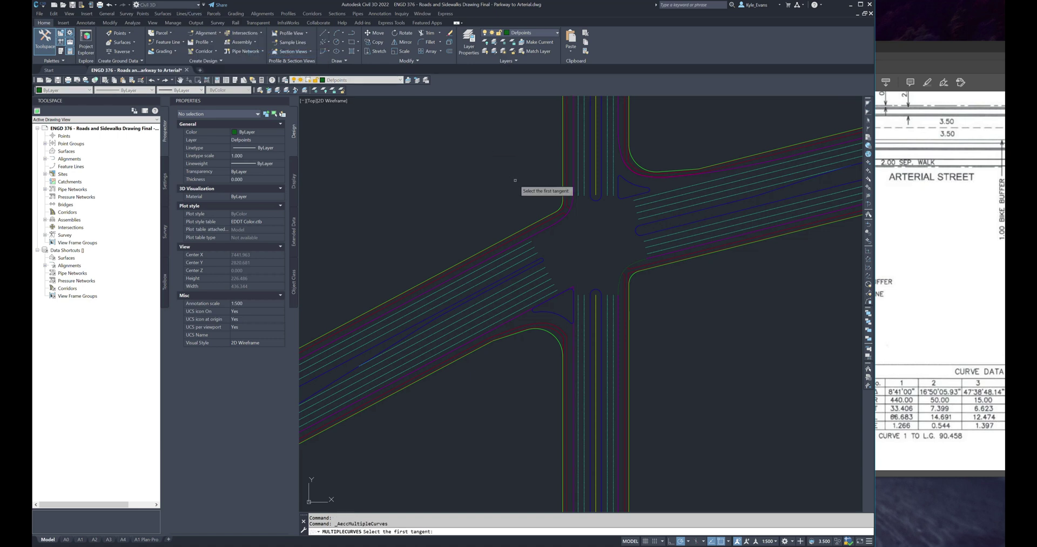
{"action": "left_click", "coordinate": [465, 343]}
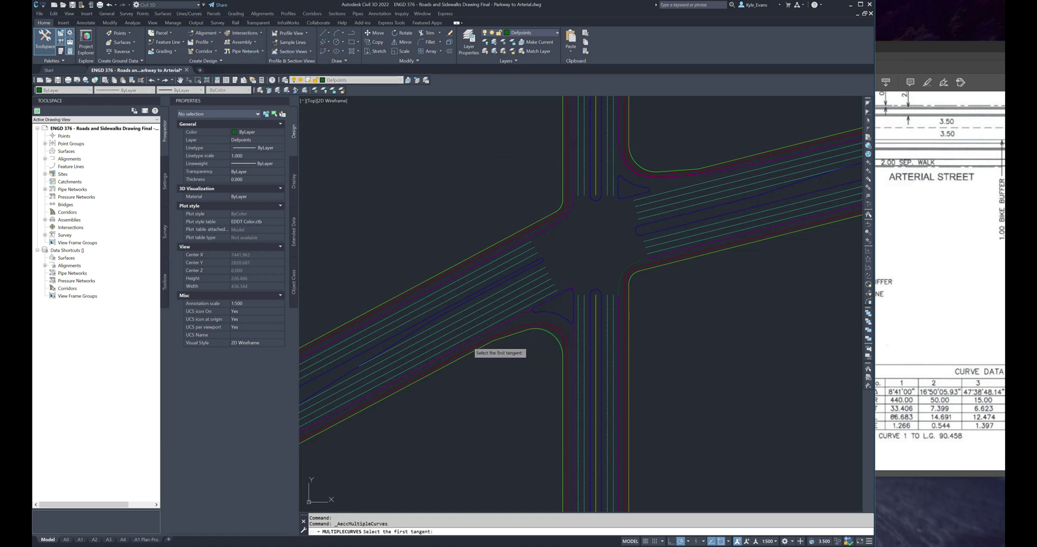
{"action": "left_click", "coordinate": [573, 347]}
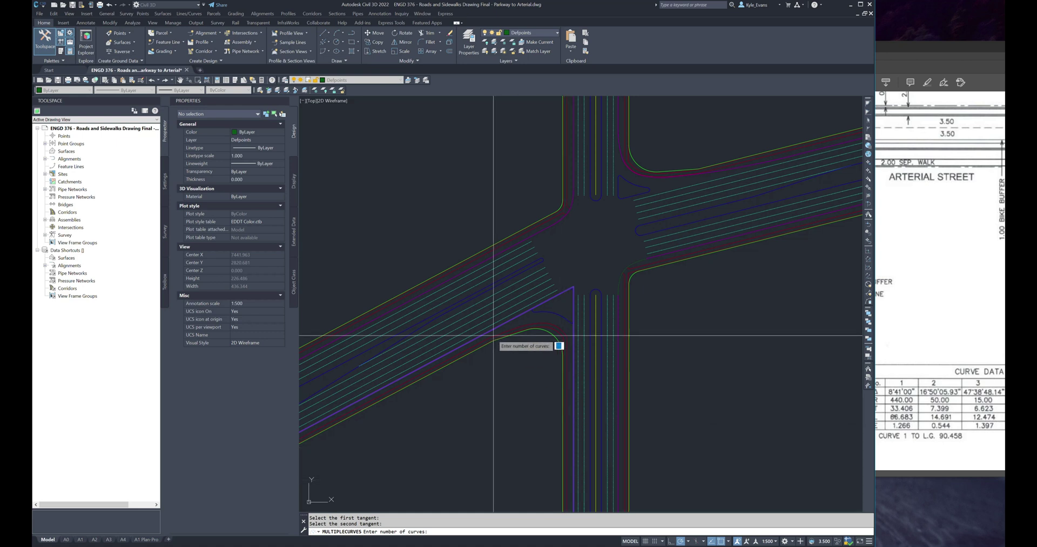
{"action": "type", "text": "4"}
{"action": "key", "text": "Return"}
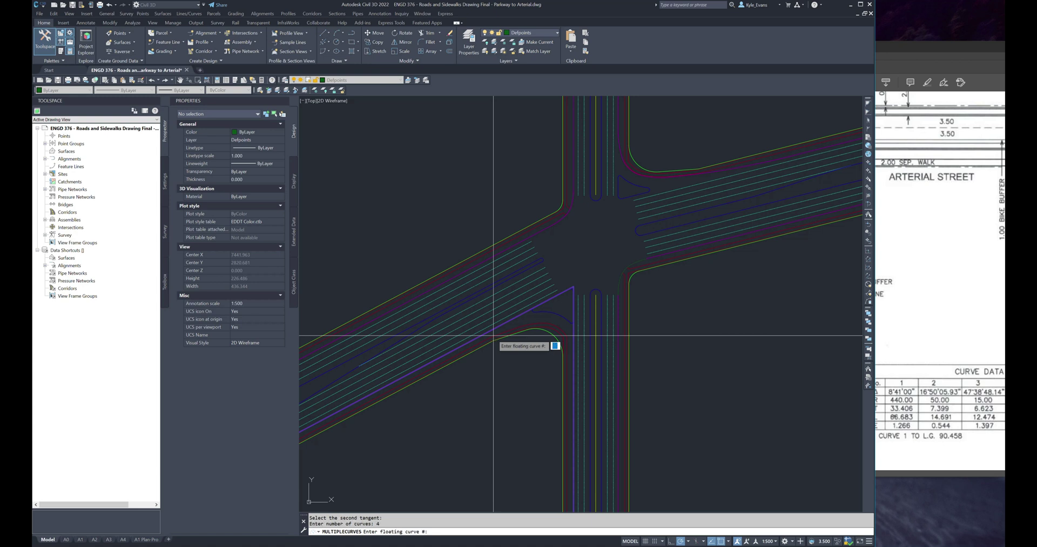
{"action": "scroll", "coordinate": [554, 331], "scroll_direction": "up", "scroll_amount": 3}
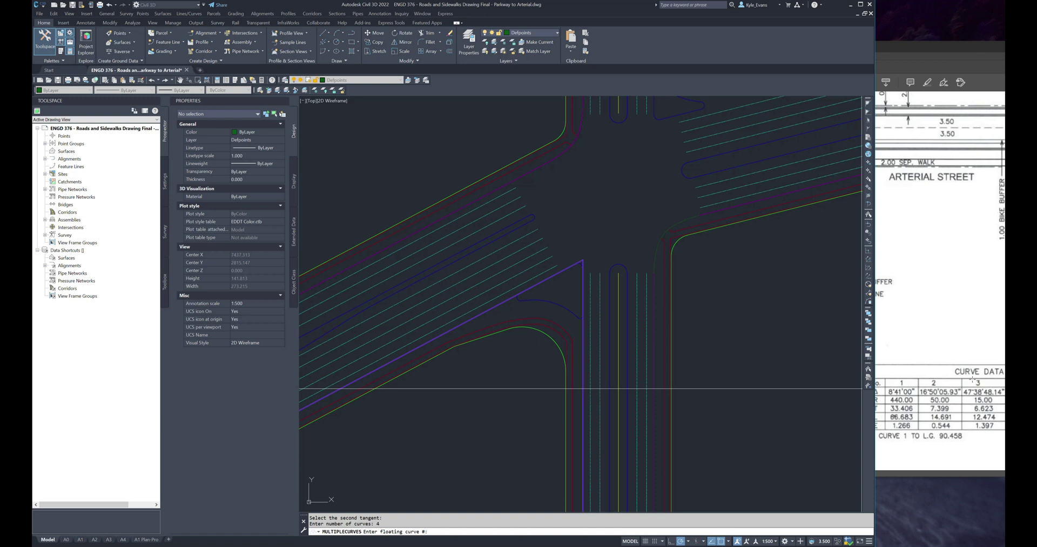
{"action": "type", "text": "3"}
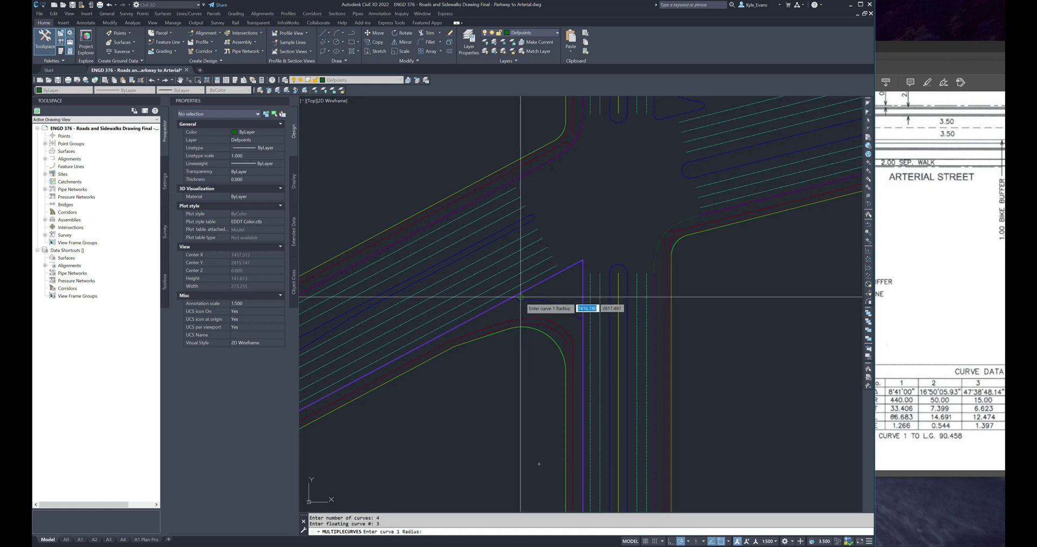
{"action": "key", "text": "Return"}
Step: Set curve 1 to radius 440 and length 66.683, and curve 2 to radius 50 and length 14.691
{"action": "type", "text": "440"}
{"action": "key", "text": "Return"}
{"action": "type", "text": "66.683"}
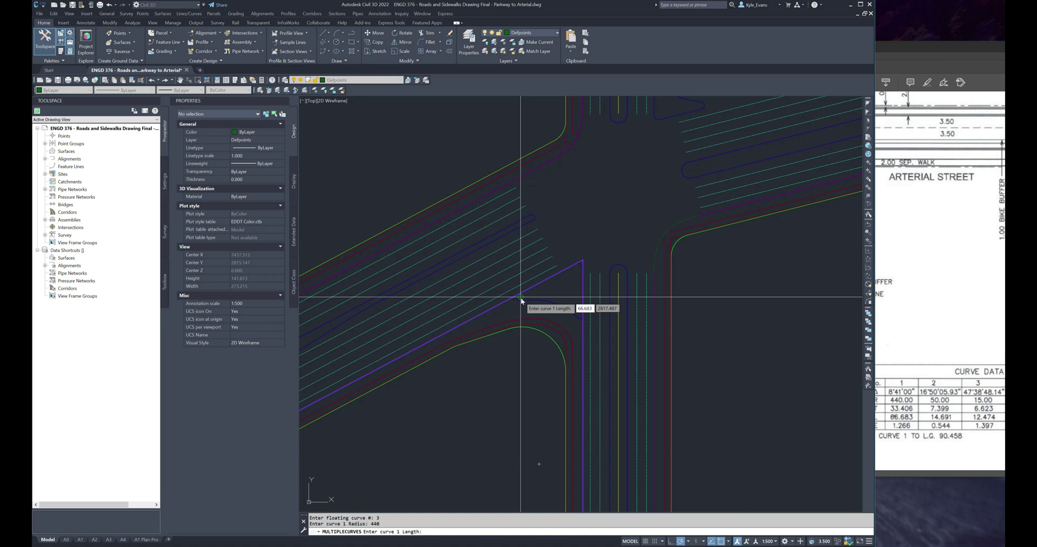
{"action": "key", "text": "Return"}
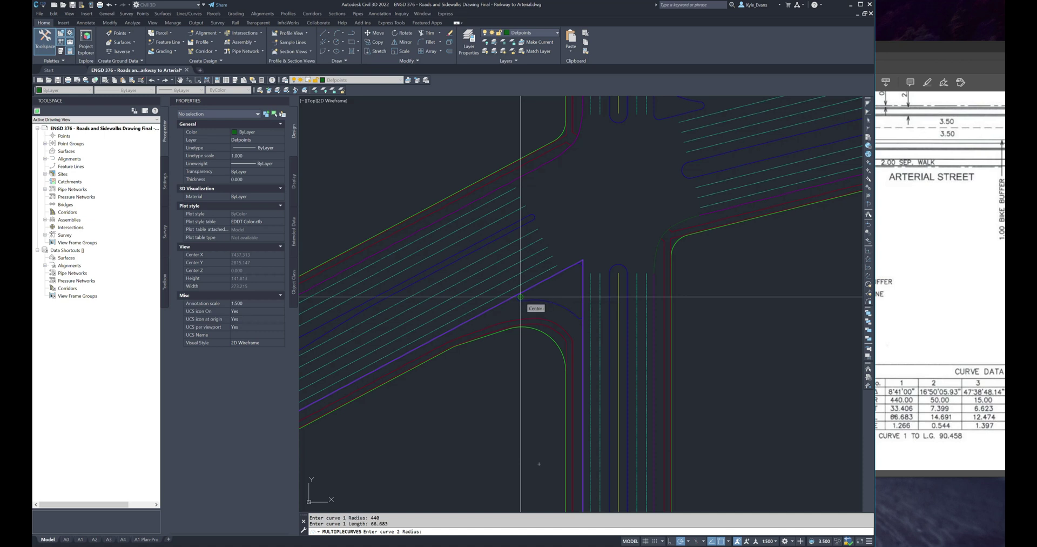
{"action": "type", "text": "50"}
{"action": "key", "text": "Return"}
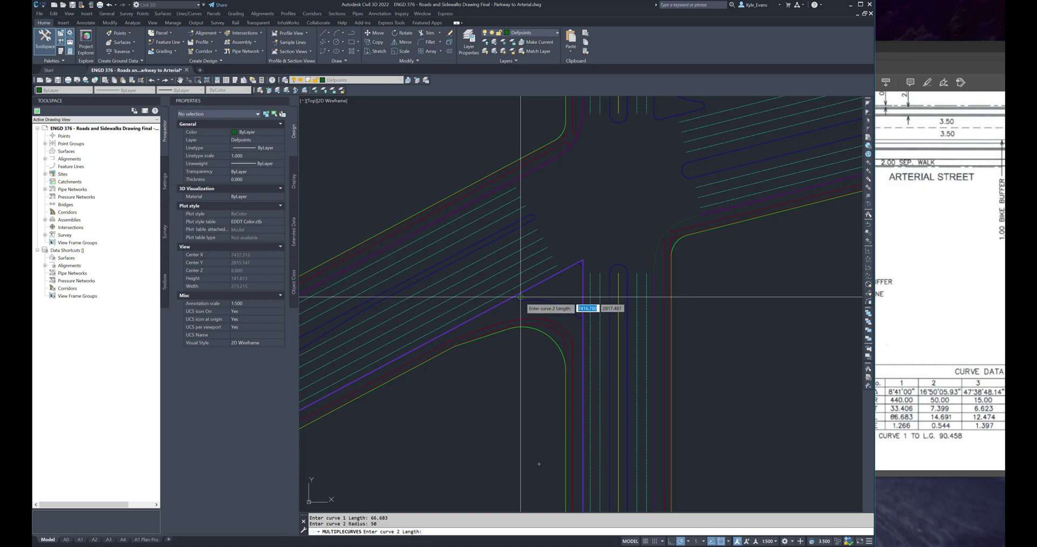
{"action": "type", "text": "14.691"}
{"action": "key", "text": "Return"}
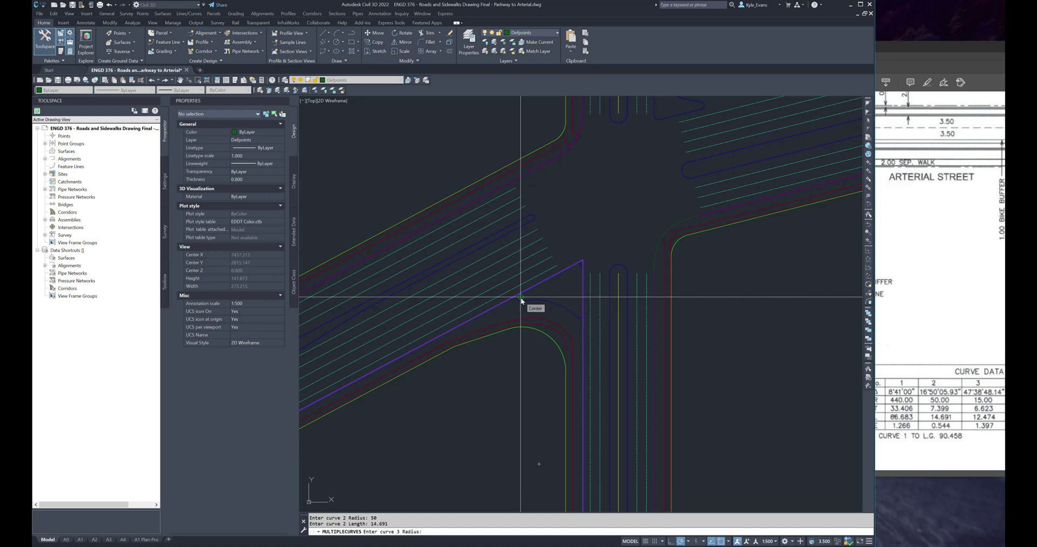
Step: Set floating curve 3's radius to 15 and curve 4's radius to 50 with length 14.691, finishing the southwest compound curve
{"action": "type", "text": "15"}
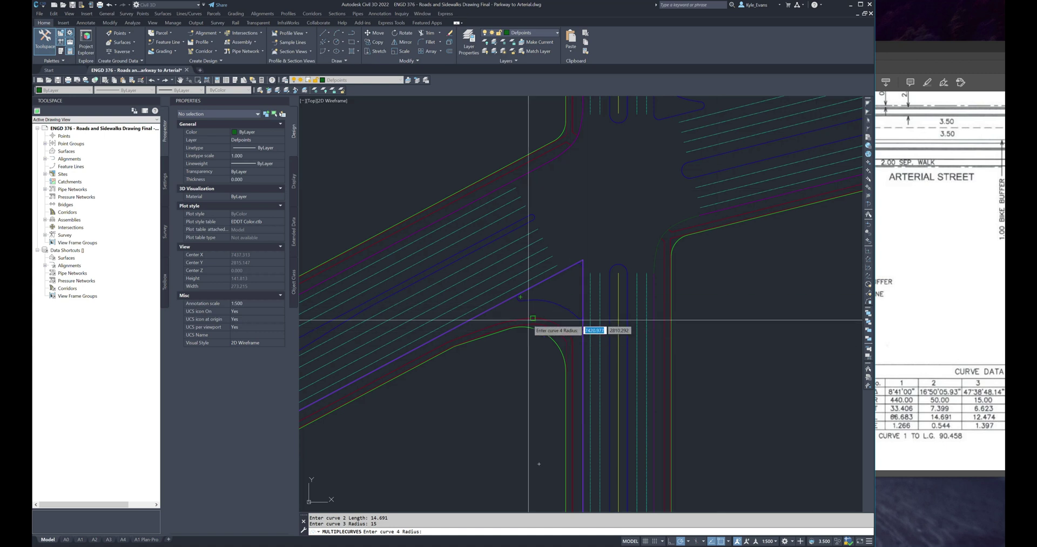
{"action": "type", "text": "50"}
{"action": "key", "text": "Return"}
{"action": "type", "text": "14."}
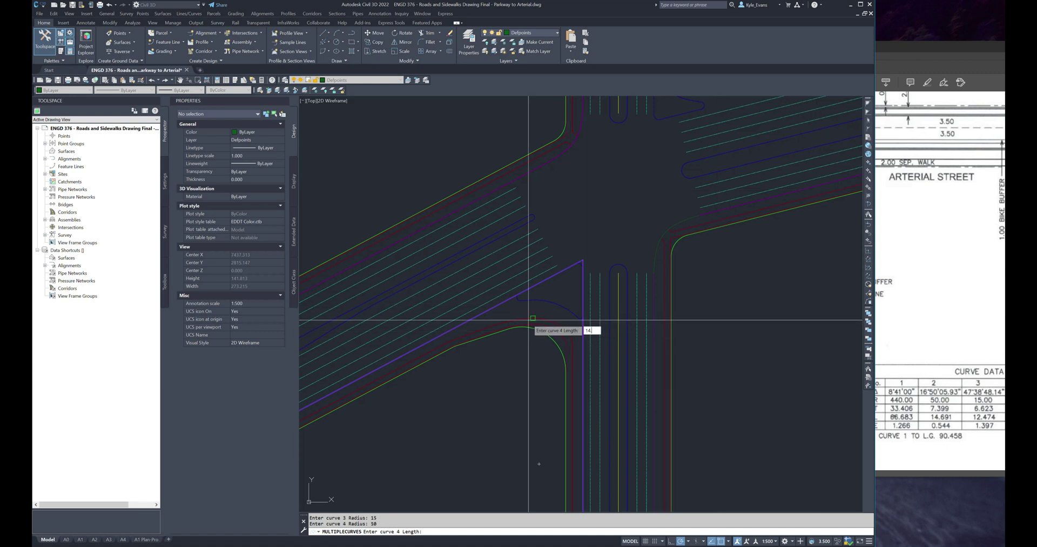
{"action": "type", "text": "691"}
{"action": "key", "text": "Return"}
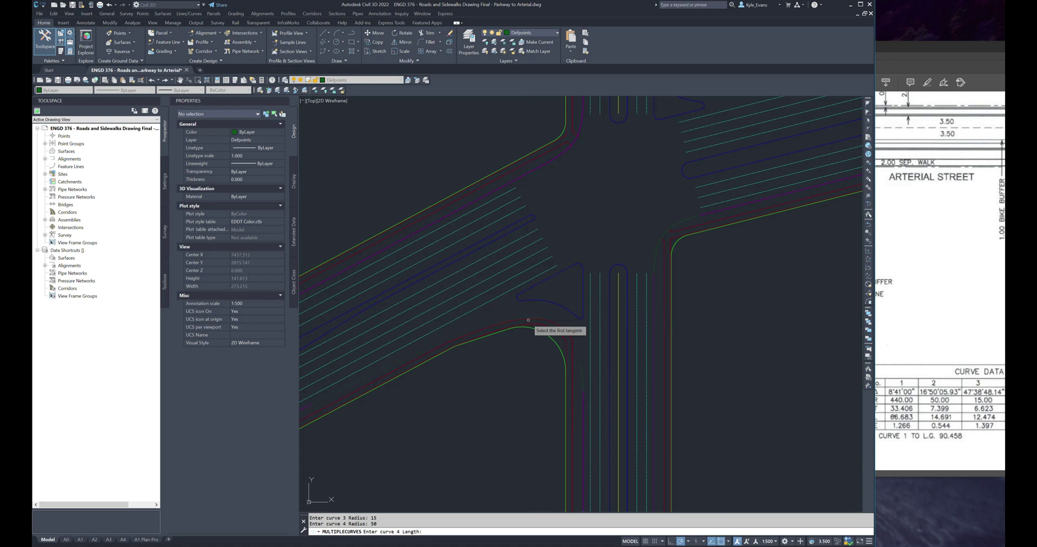
{"action": "key", "text": "Return"}
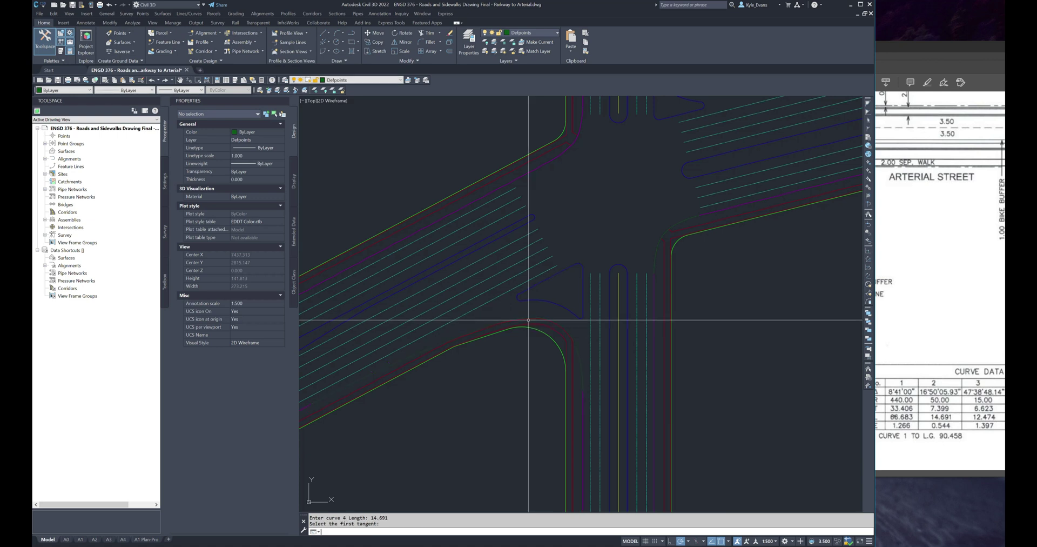
Step: Inspect the radius and arc length of the first two southwest arcs, and compare them with curves 1 and 2 in the Curve Data table
{"action": "middle_click_drag", "start_coordinate": [508, 324], "coordinate": [548, 295]}
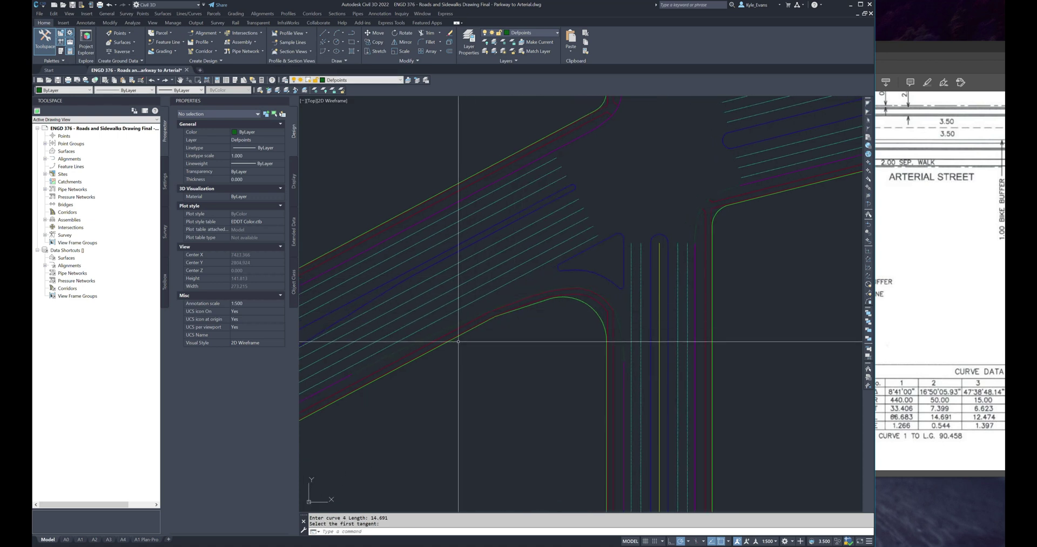
{"action": "left_click", "coordinate": [416, 340]}
{"action": "left_click", "coordinate": [525, 308]}
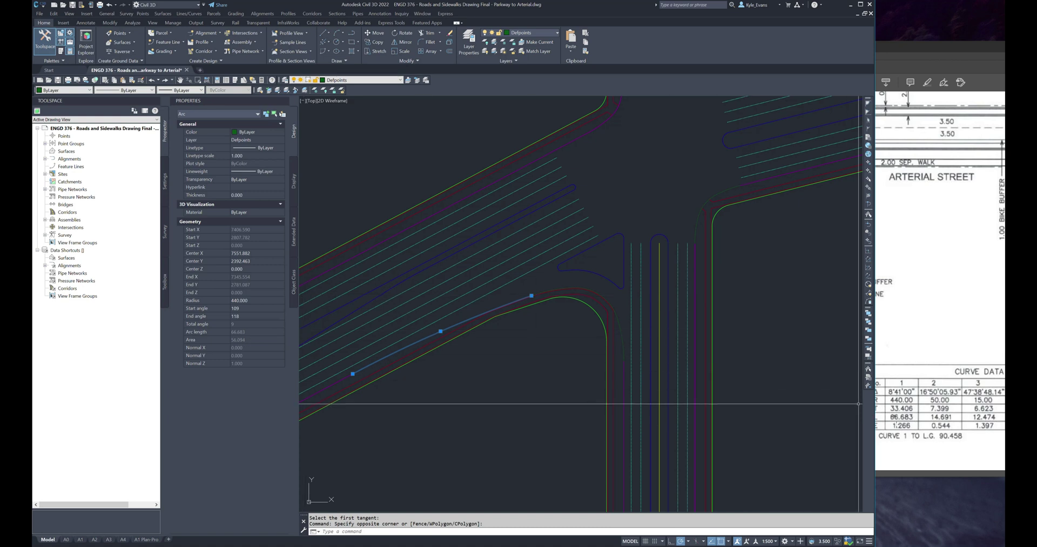
{"action": "key", "text": "Escape"}
{"action": "middle_click_drag", "start_coordinate": [556, 292], "coordinate": [501, 282]}
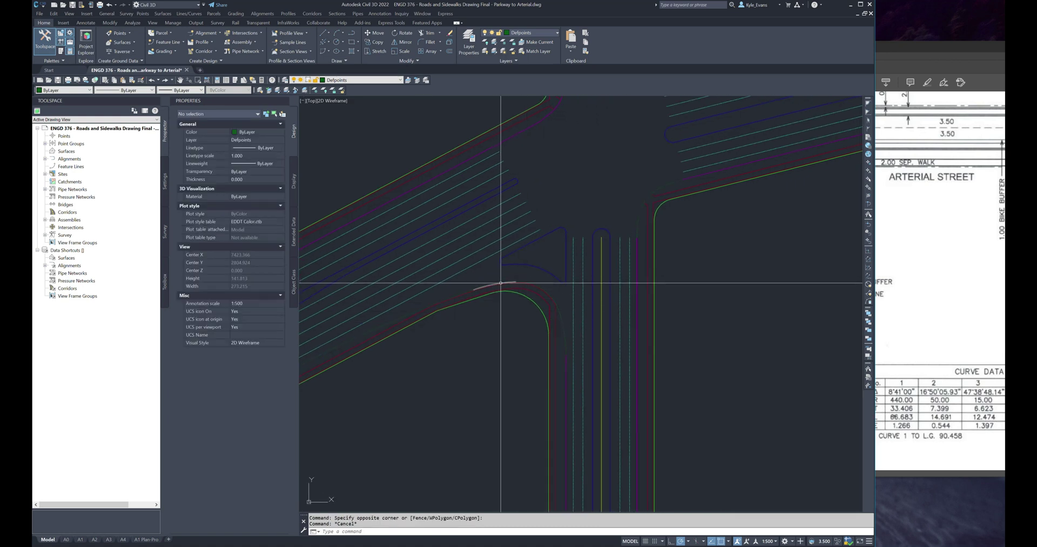
{"action": "left_click", "coordinate": [501, 282]}
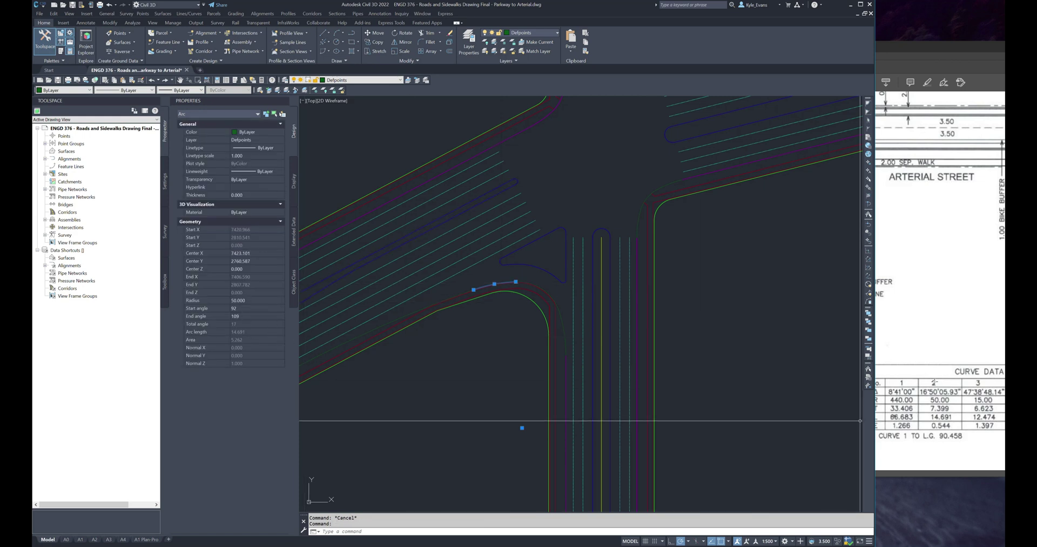
{"action": "key", "text": "Escape"}
Step: Inspect the floating third arc's radius, total angle and arc length against curve 3 in the Curve Data table, and deselect it
{"action": "left_click", "coordinate": [552, 299]}
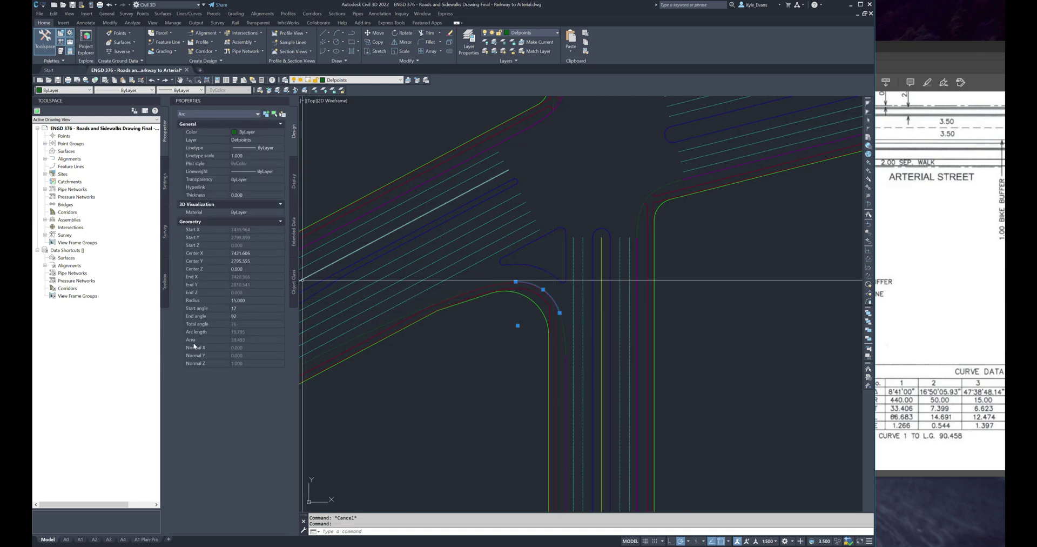
{"action": "left_click", "coordinate": [257, 332]}
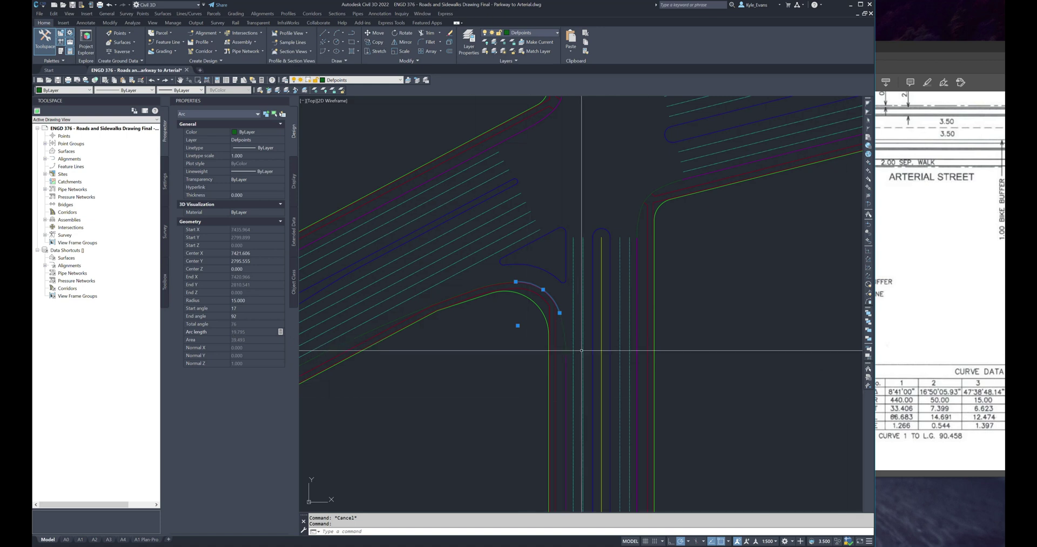
{"action": "middle_click_drag", "start_coordinate": [535, 302], "coordinate": [509, 286]}
{"action": "key", "text": "Escape"}
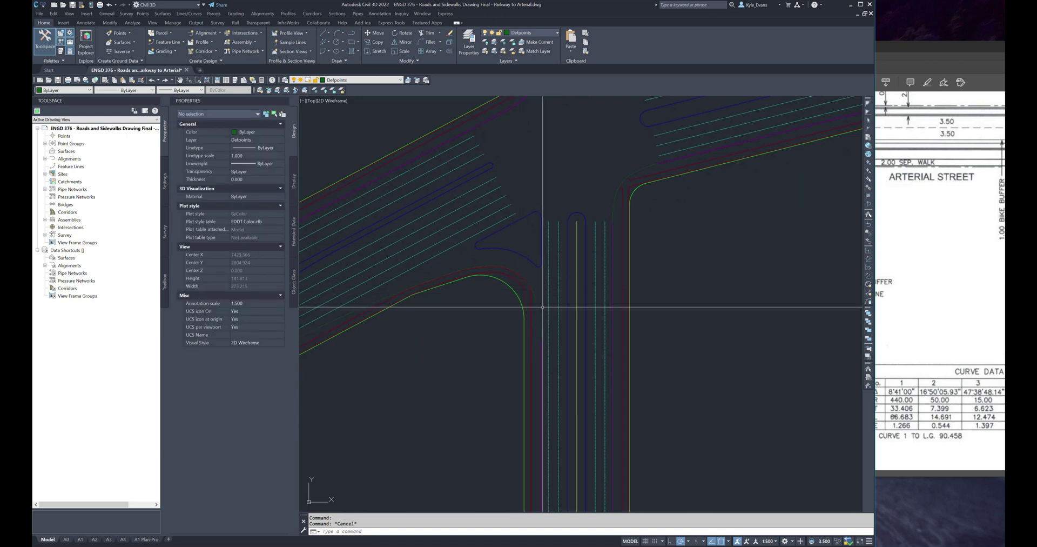
Step: Inspect the last arc joining the vertical tangent, compare its radius and arc length with curve 2 in the table, and deselect it
{"action": "left_click", "coordinate": [537, 301]}
{"action": "left_click", "coordinate": [537, 301]}
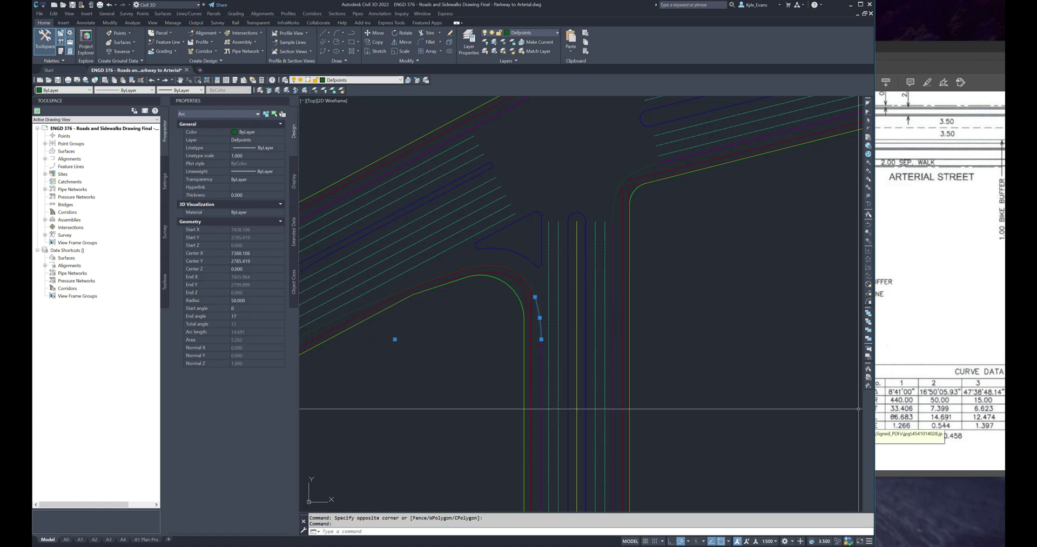
{"action": "middle_click_drag", "start_coordinate": [632, 282], "coordinate": [609, 321]}
{"action": "key", "text": "Escape"}
{"action": "scroll", "coordinate": [609, 321], "scroll_direction": "down", "scroll_amount": 3}
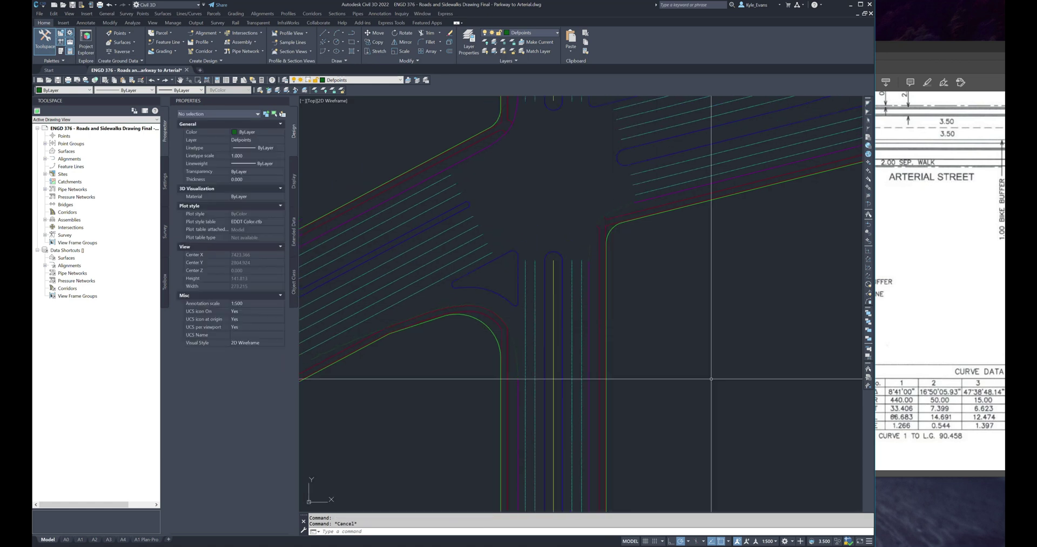